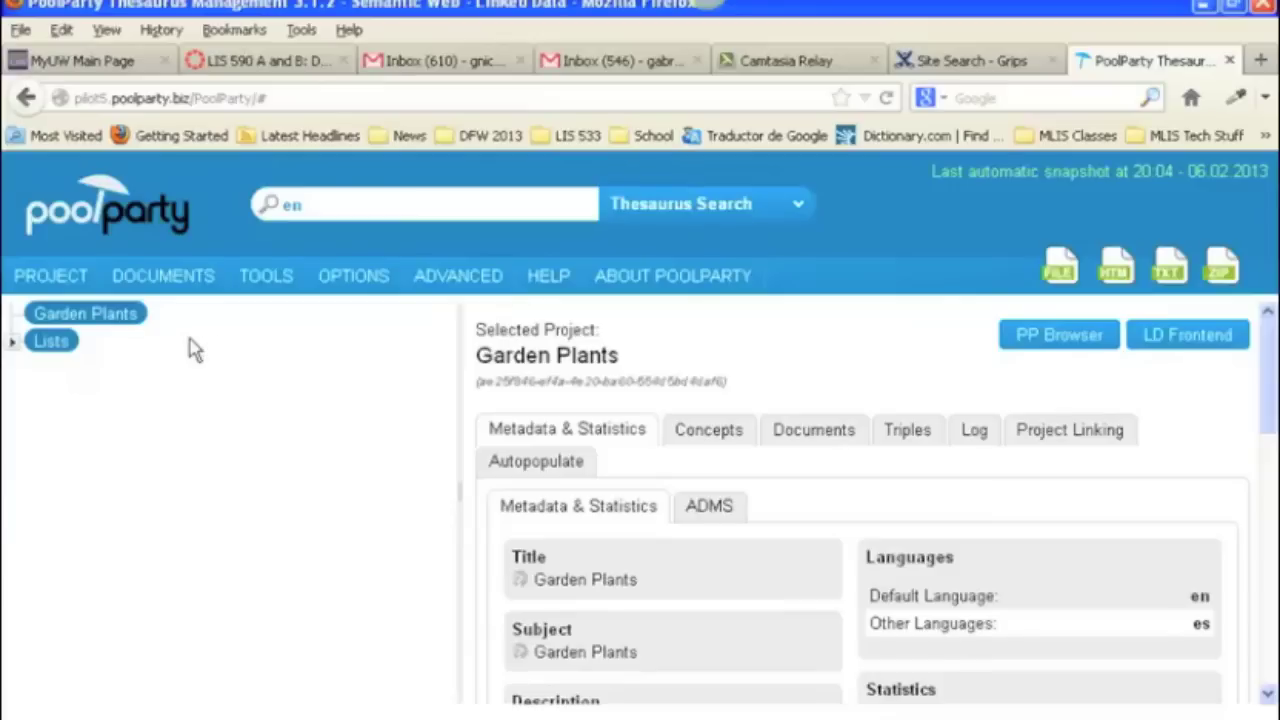
Step: Import the regions file from the Practice Files folder into the Garden Plants project using the RDF/XML format
{"action": "right_click", "coordinate": [124, 320]}
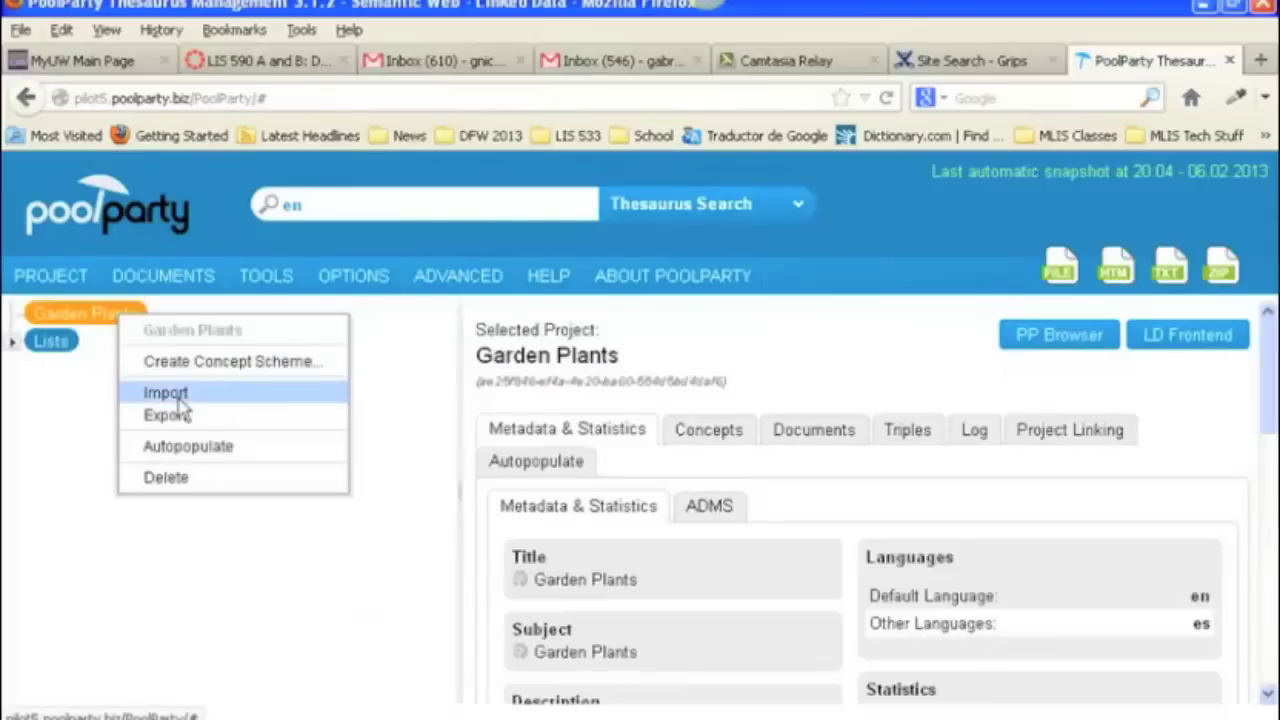
{"action": "left_click", "coordinate": [180, 400]}
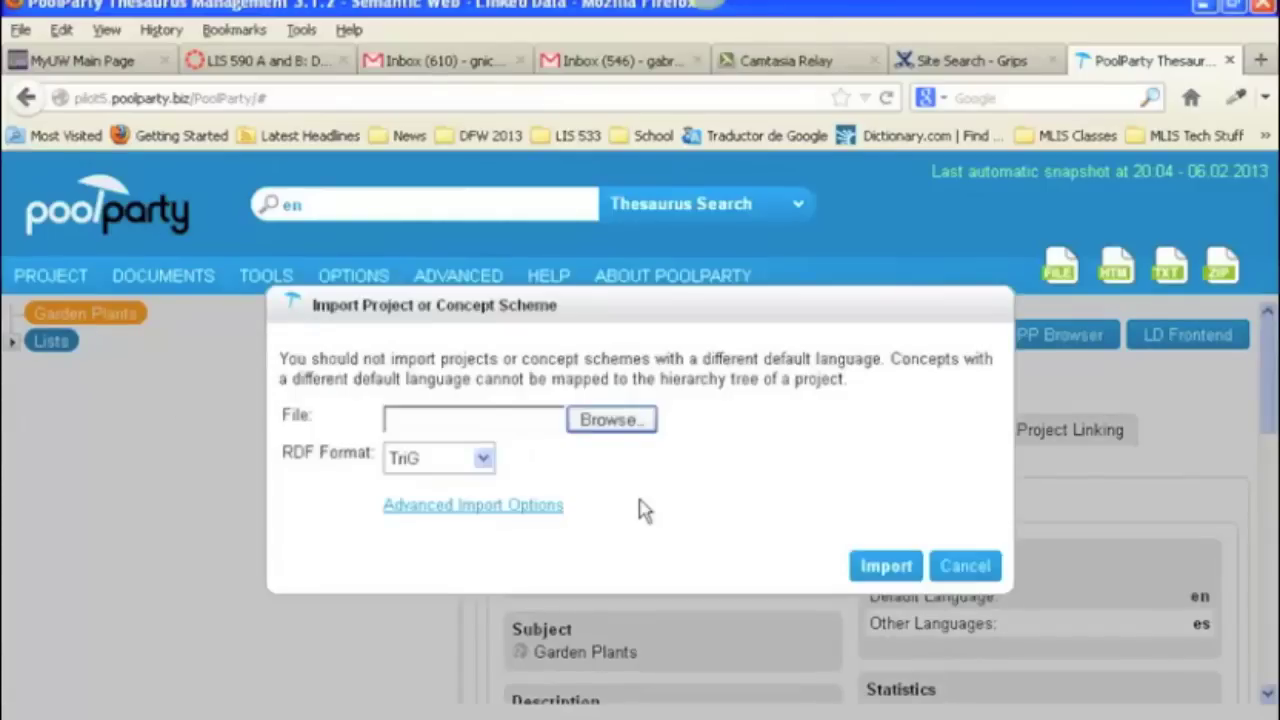
{"action": "left_click", "coordinate": [609, 420]}
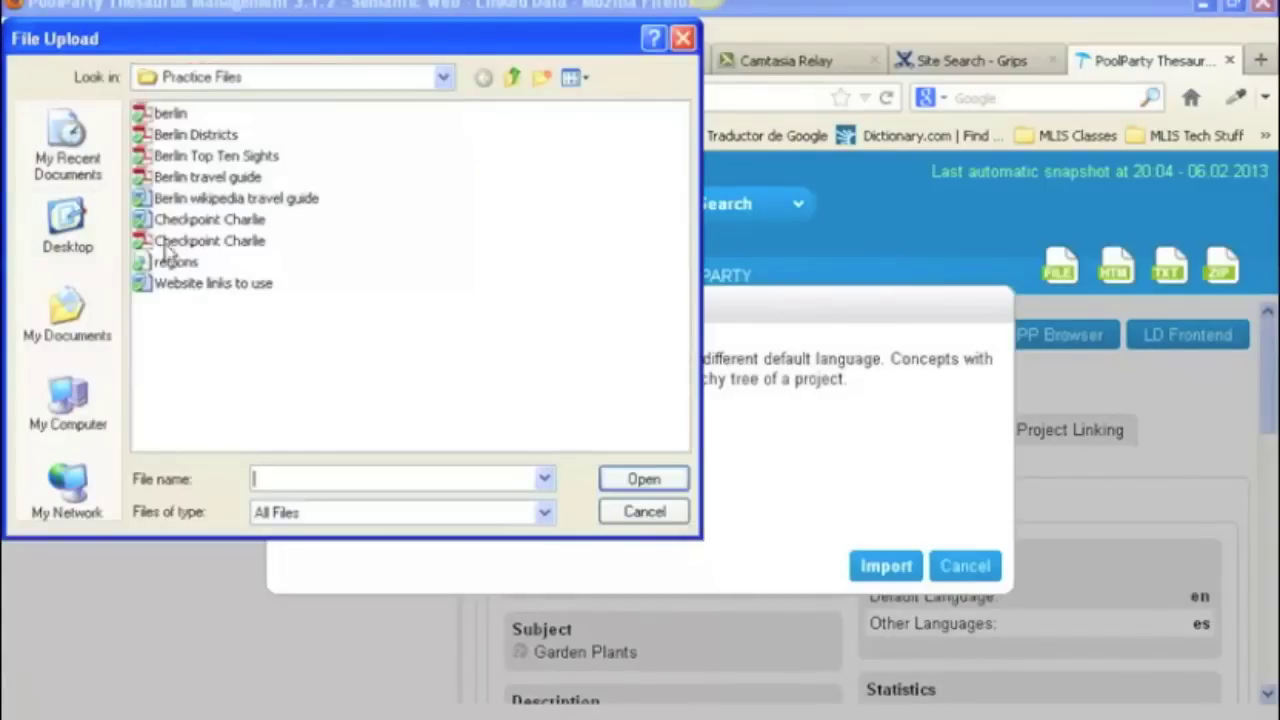
{"action": "left_click", "coordinate": [176, 263]}
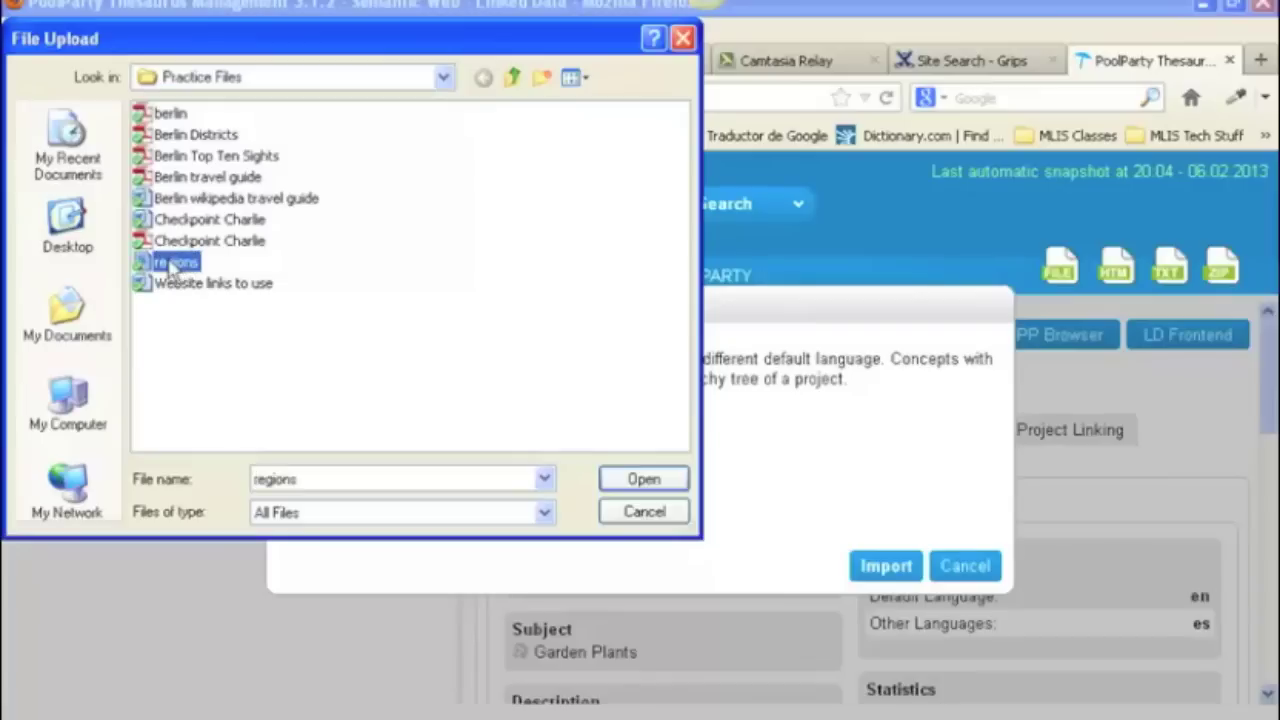
{"action": "left_click", "coordinate": [682, 486]}
{"action": "left_click", "coordinate": [614, 482]}
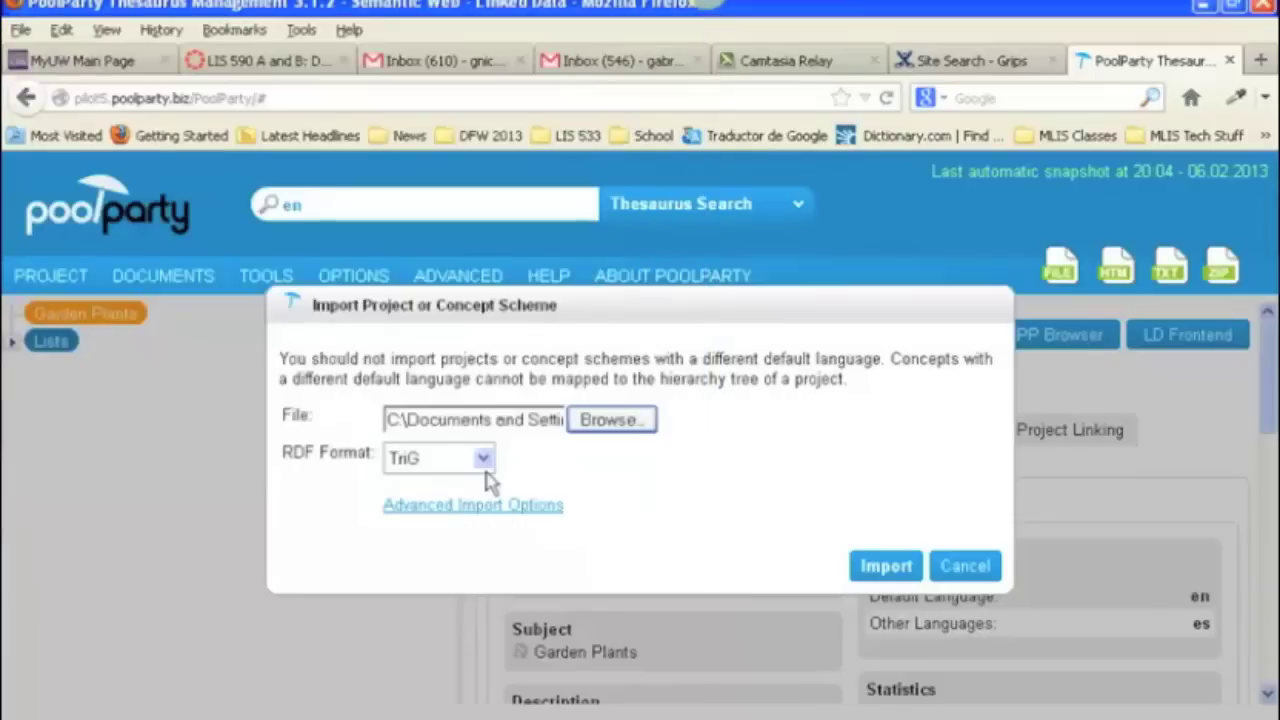
{"action": "left_click", "coordinate": [485, 470]}
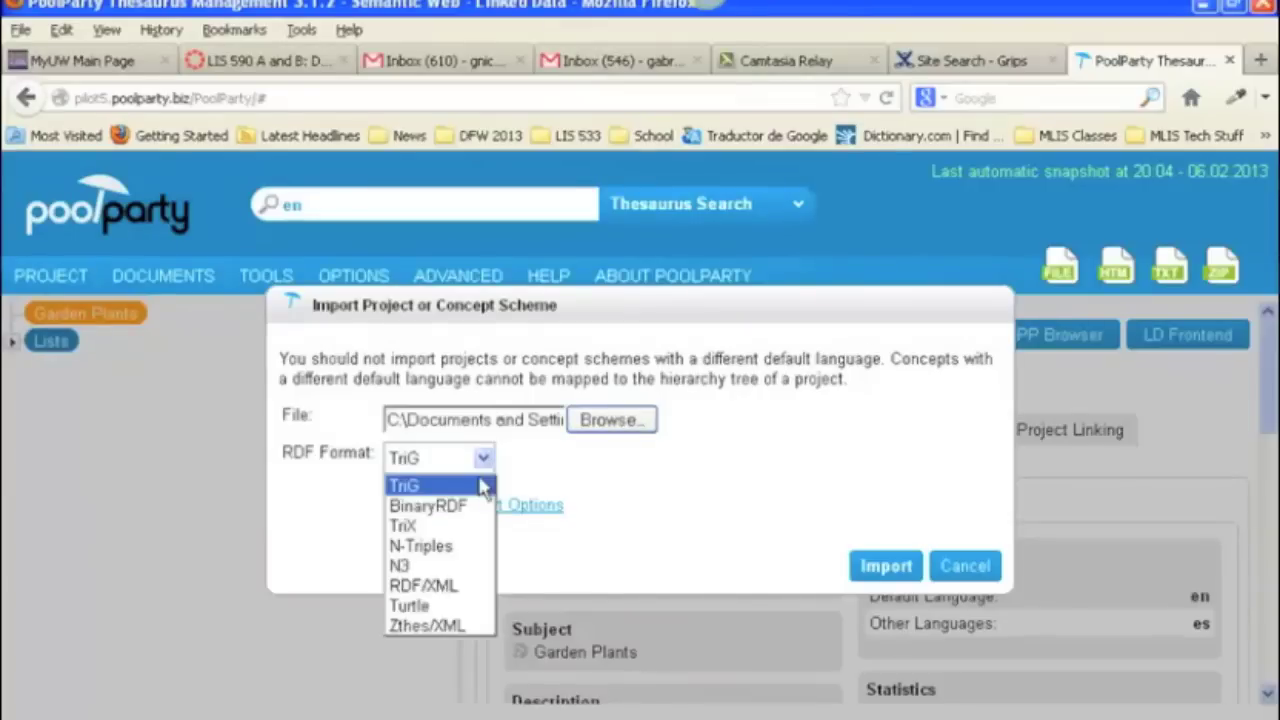
{"action": "left_click", "coordinate": [466, 586]}
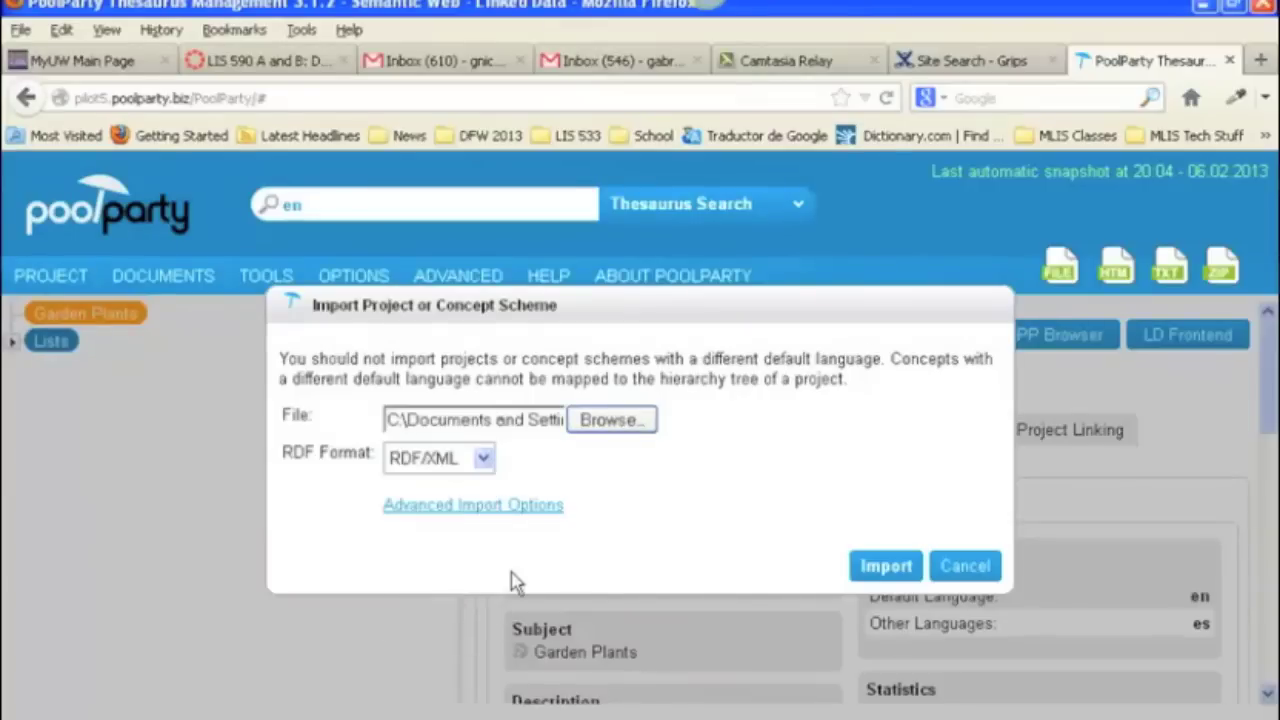
{"action": "left_click", "coordinate": [886, 572]}
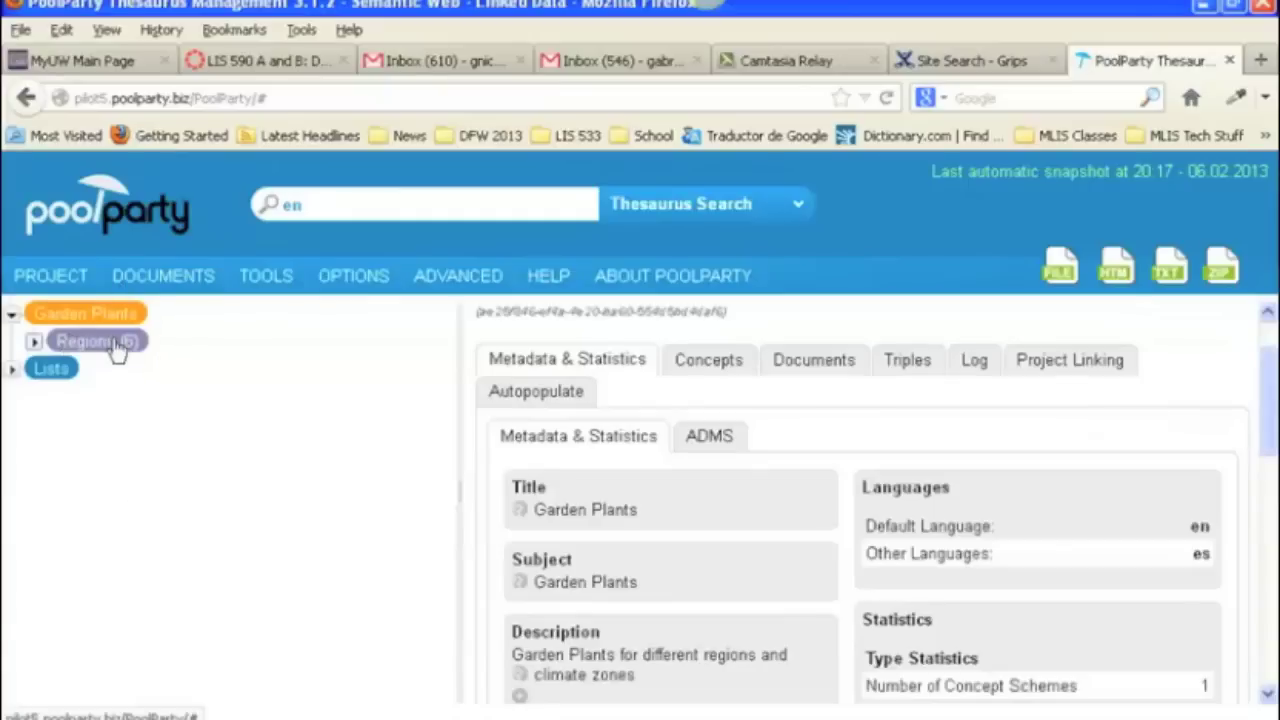
Step: Review the top concepts in the Regions scheme and the Garden Plants project statistics, and collapse the scheme again
{"action": "left_click", "coordinate": [35, 343]}
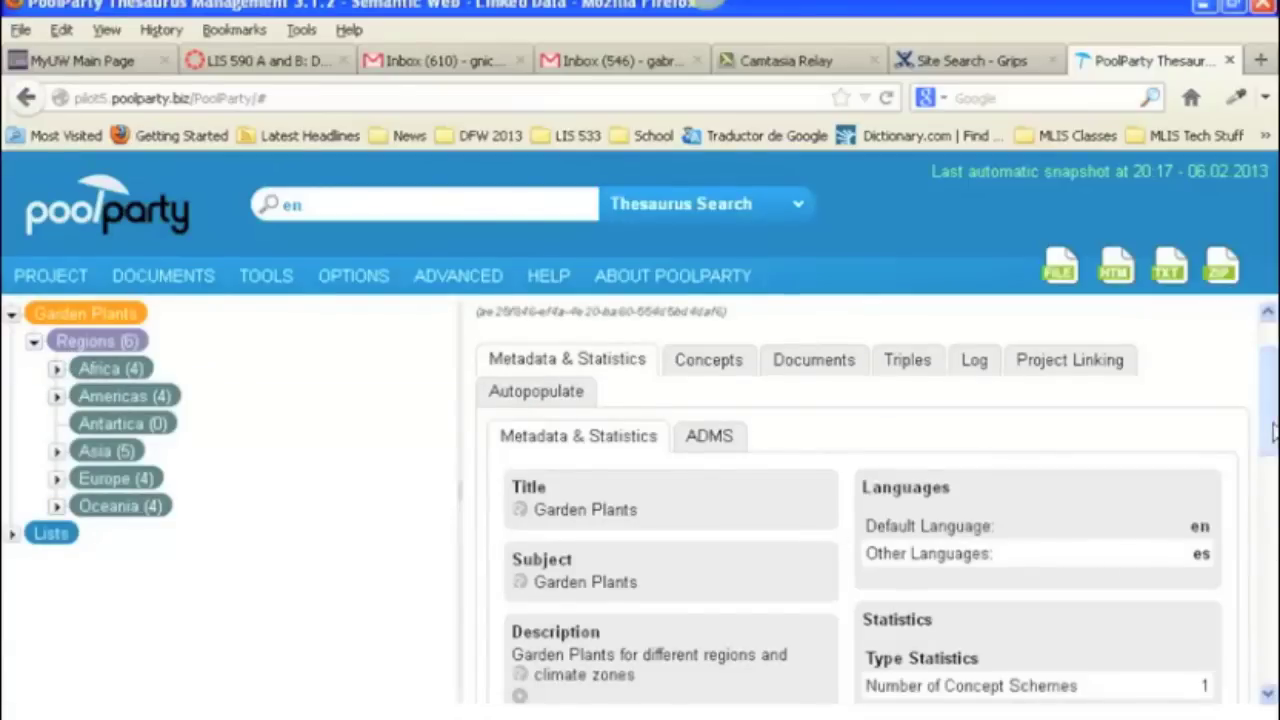
{"action": "scroll", "coordinate": [1274, 430], "scroll_direction": "down", "scroll_amount": 5}
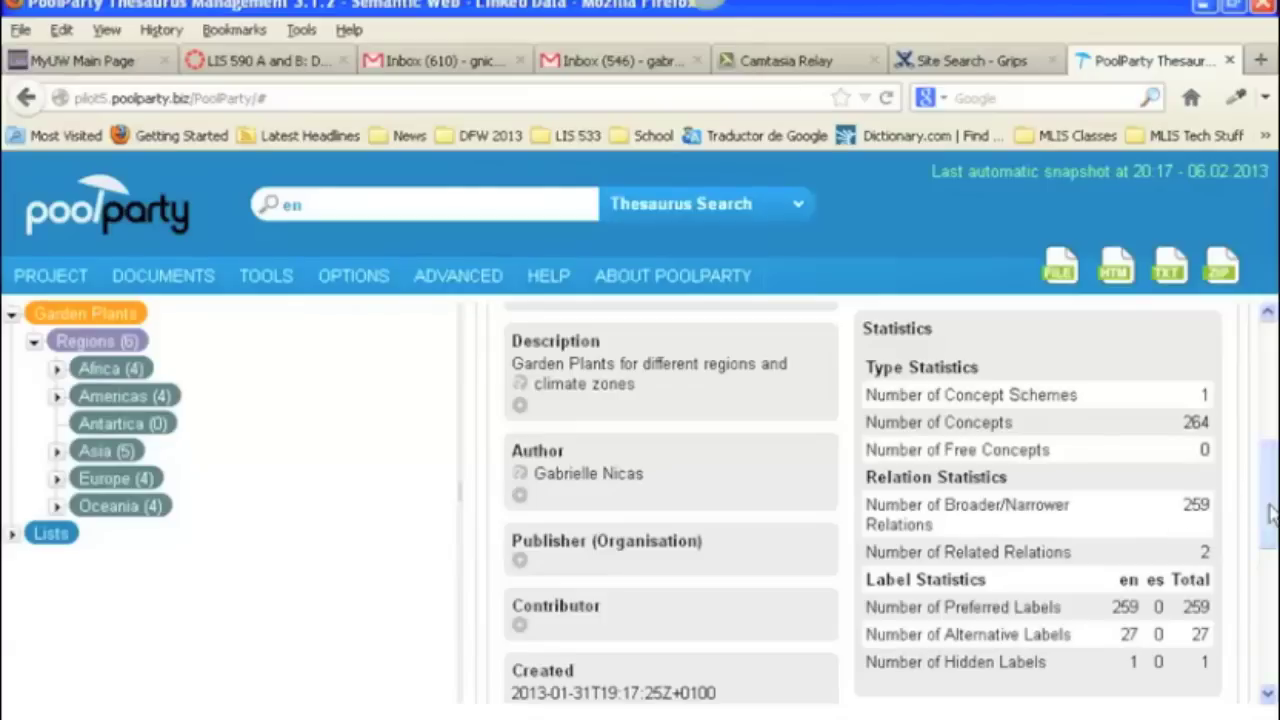
{"action": "left_click_drag", "start_coordinate": [1272, 512], "coordinate": [1266, 394]}
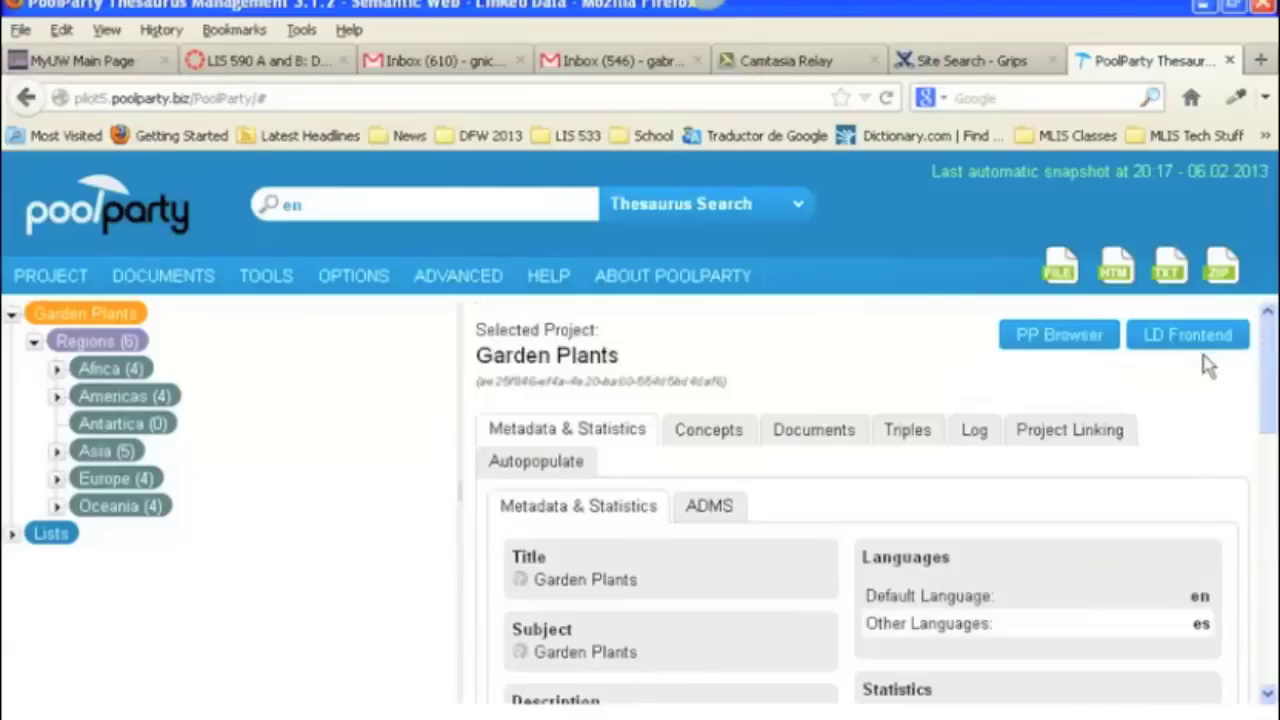
{"action": "left_click", "coordinate": [33, 342]}
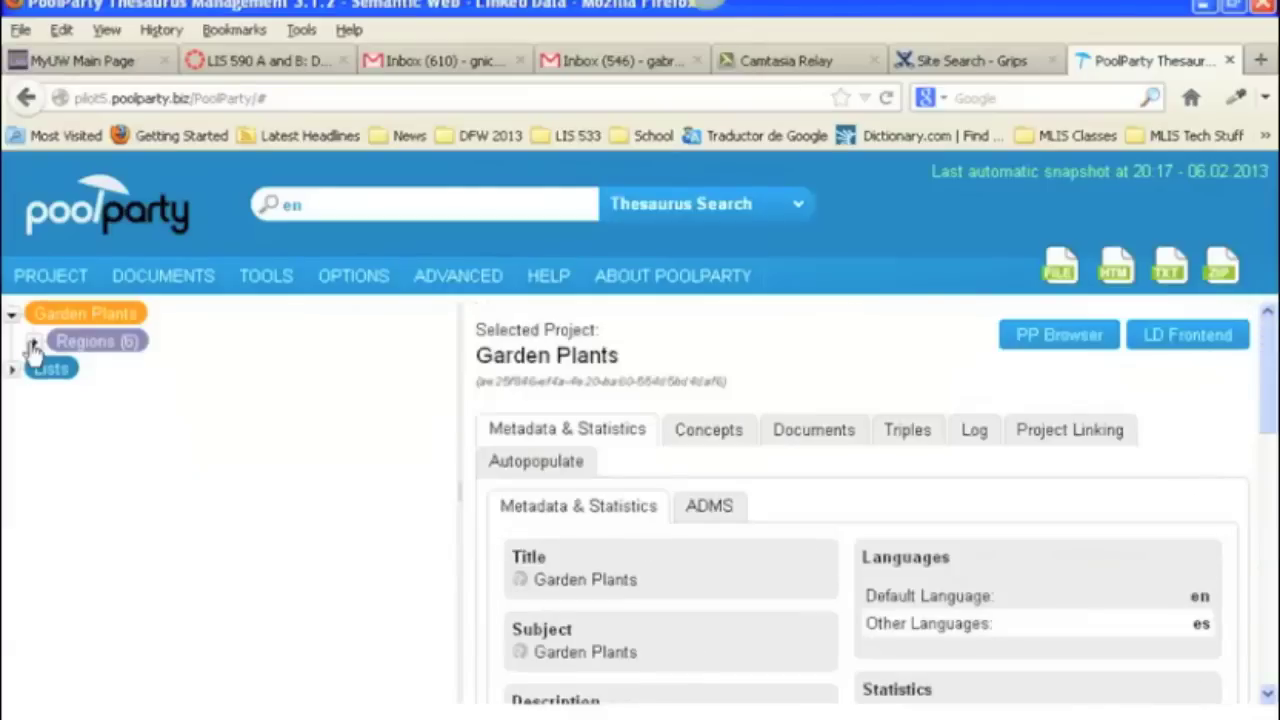
Step: Start a new concept scheme in the Garden Plants project and title it Cultivation
{"action": "right_click", "coordinate": [103, 320]}
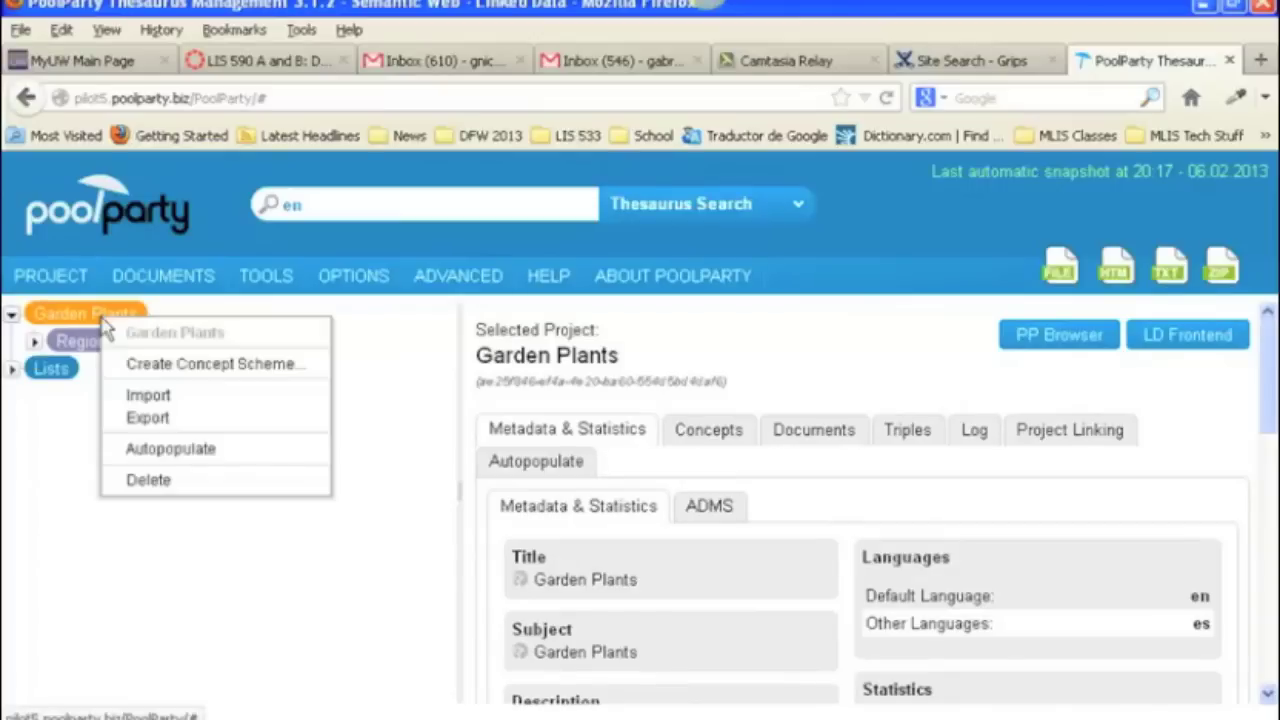
{"action": "left_click", "coordinate": [160, 365]}
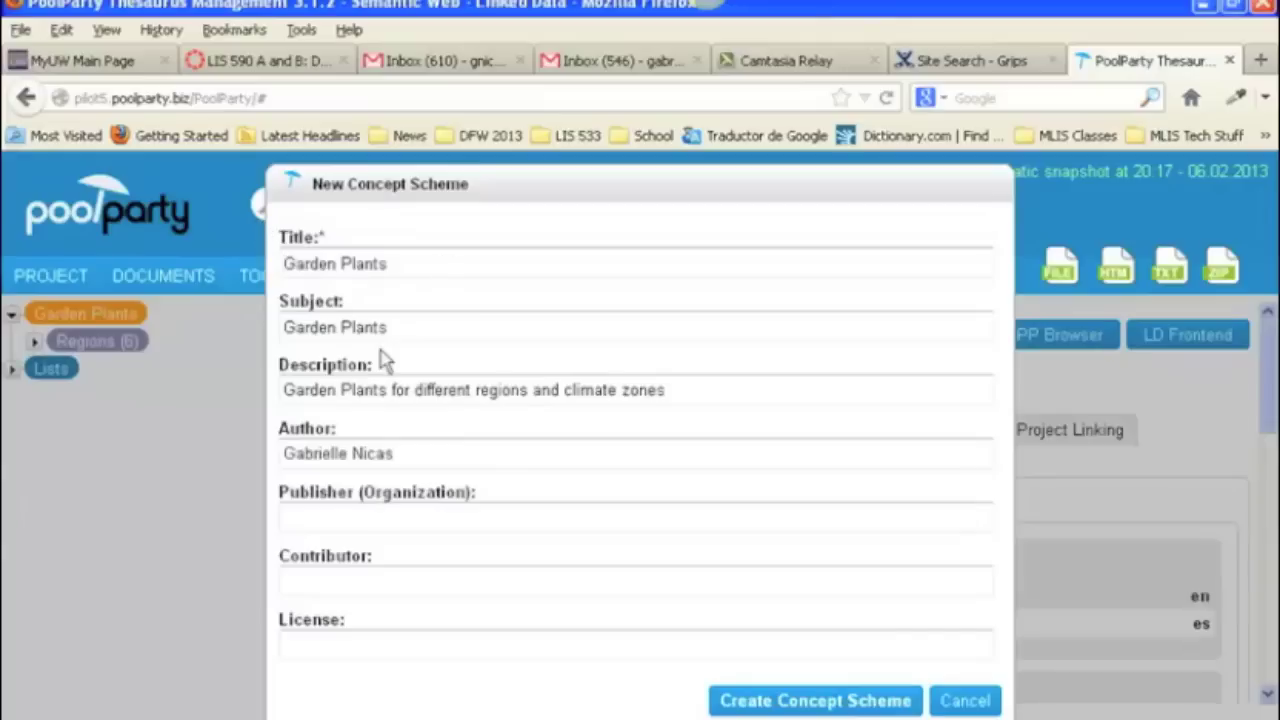
{"action": "left_click_drag", "start_coordinate": [405, 268], "coordinate": [241, 245]}
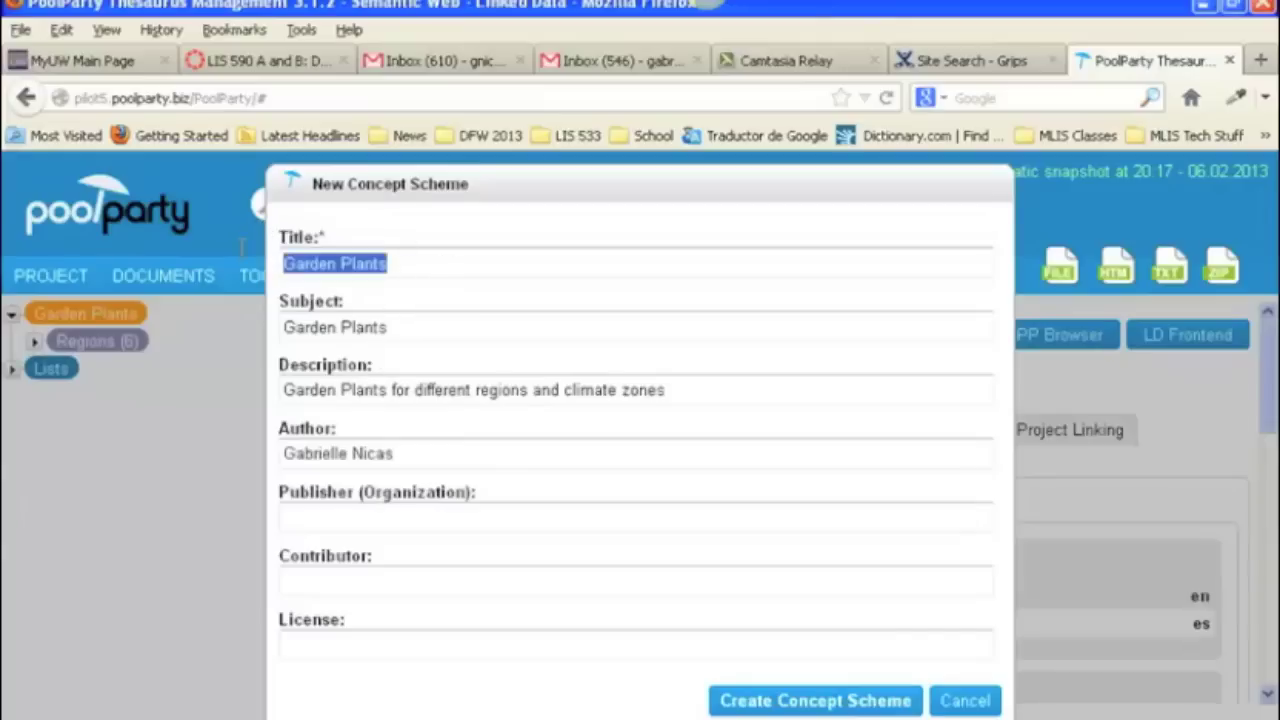
{"action": "type", "text": "C"}
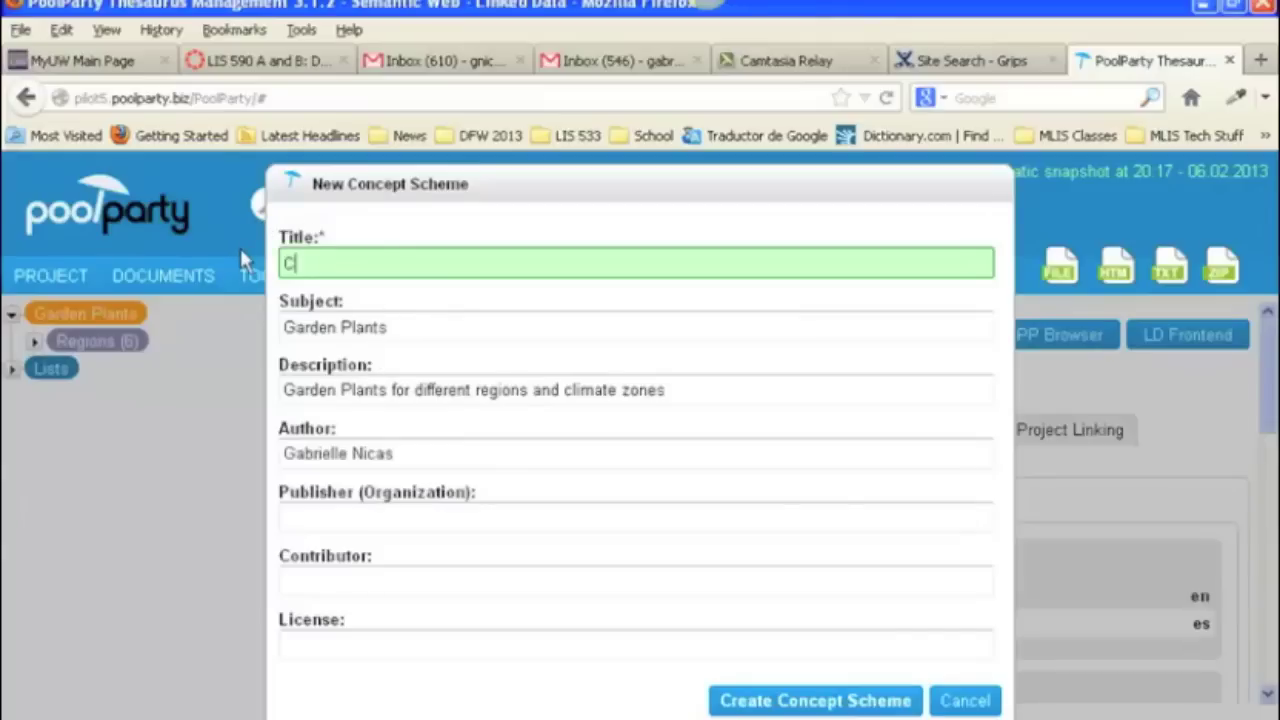
{"action": "type", "text": "ultivation"}
Step: Set the new scheme's subject to "Conditions and methods for growing plants"
{"action": "left_click_drag", "start_coordinate": [392, 328], "coordinate": [268, 318]}
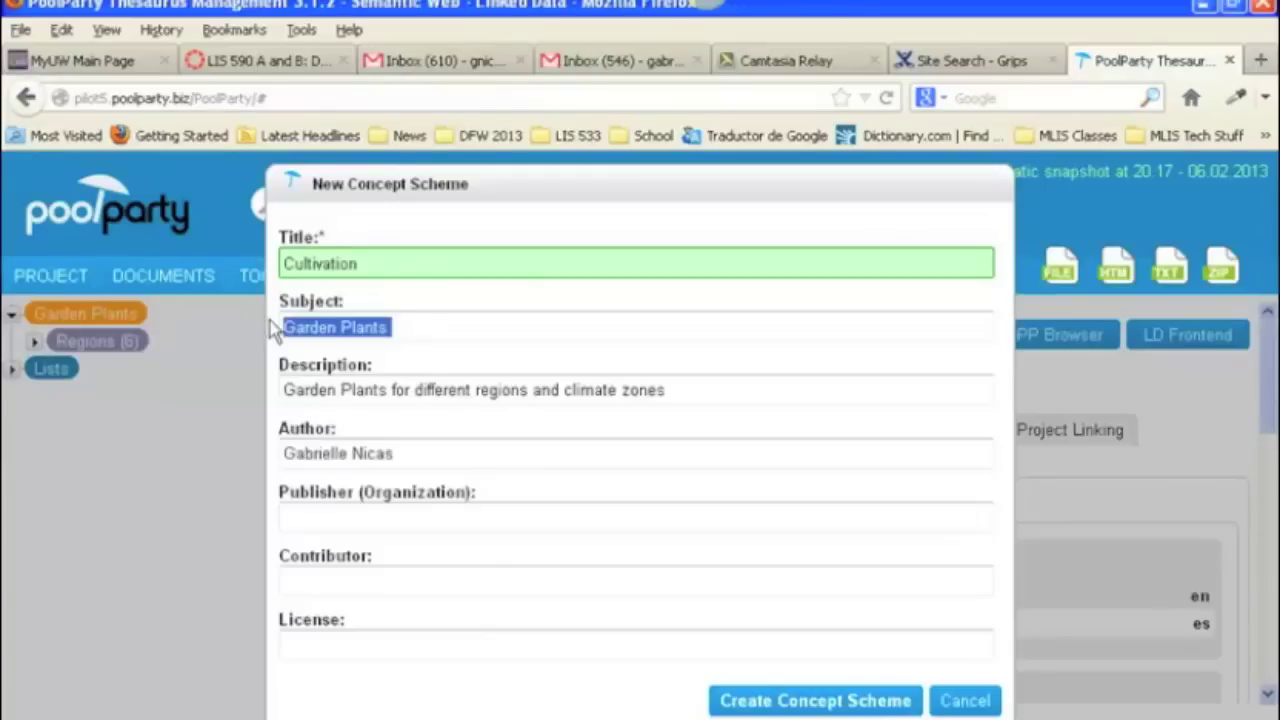
{"action": "type", "text": "Ga"}
{"action": "key", "text": "BackSpace"}
{"action": "key", "text": "BackSpace"}
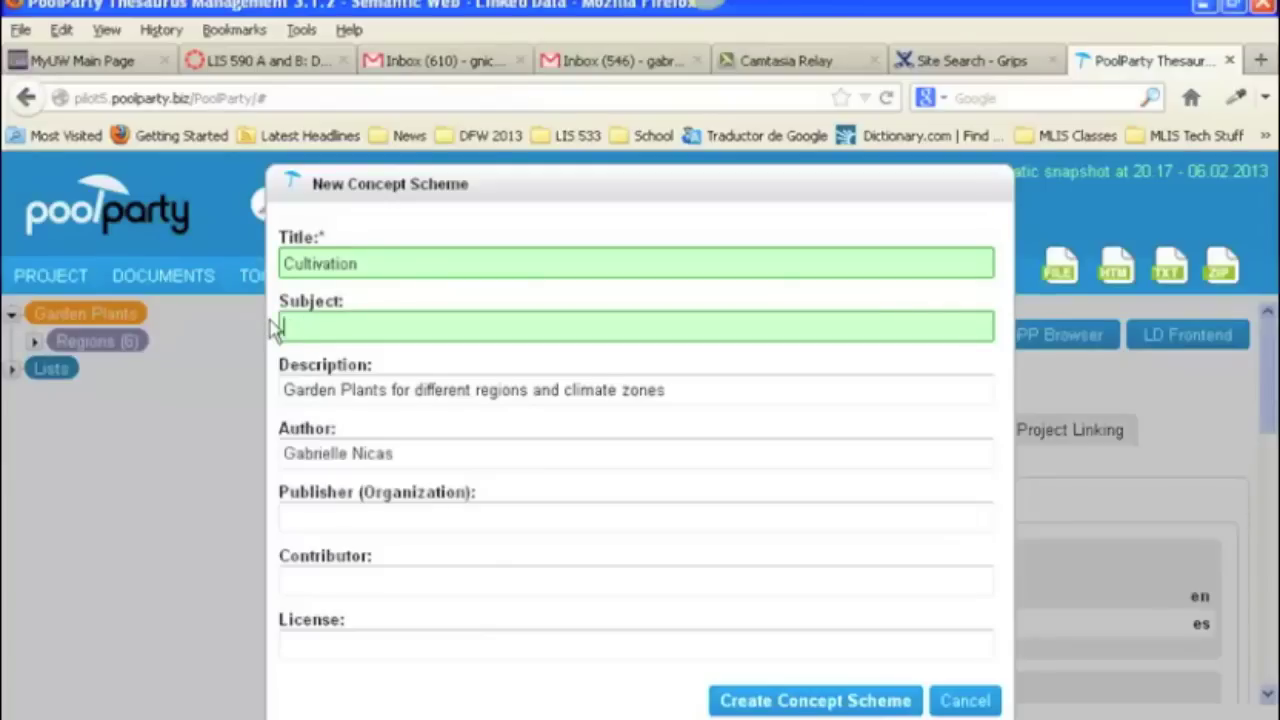
{"action": "type", "text": "Conditions a"}
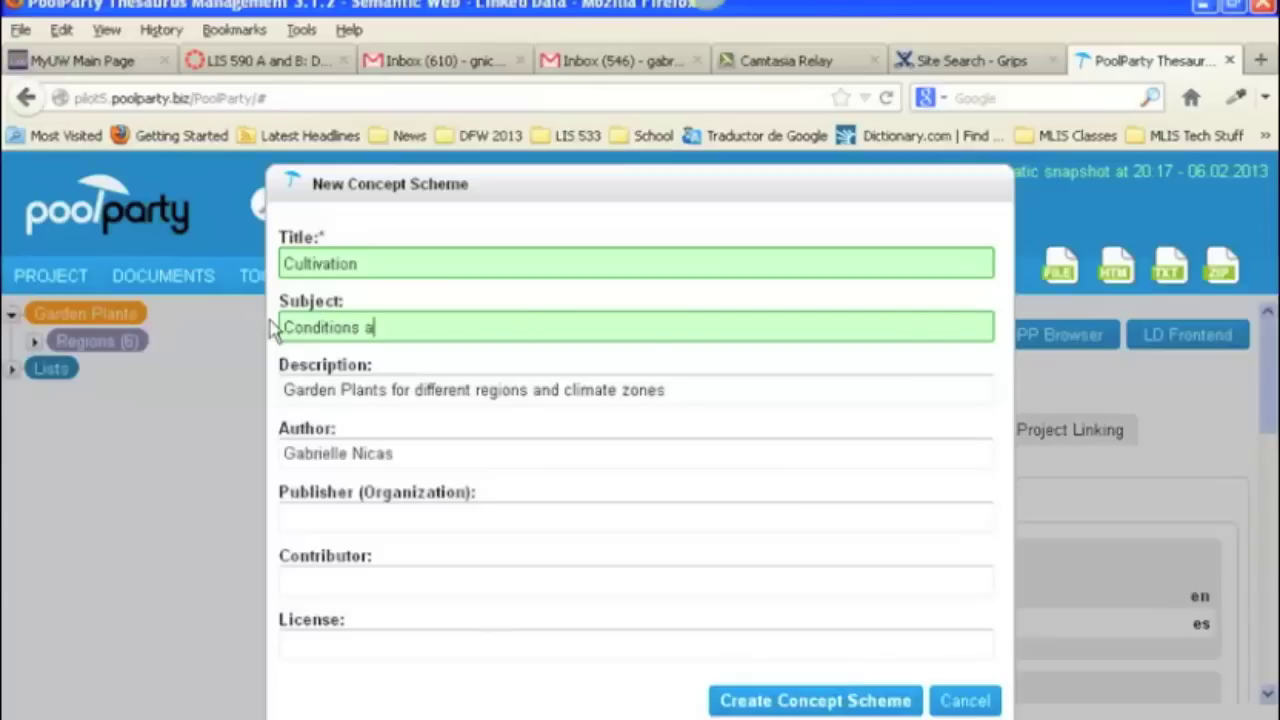
{"action": "type", "text": "nd metods f"}
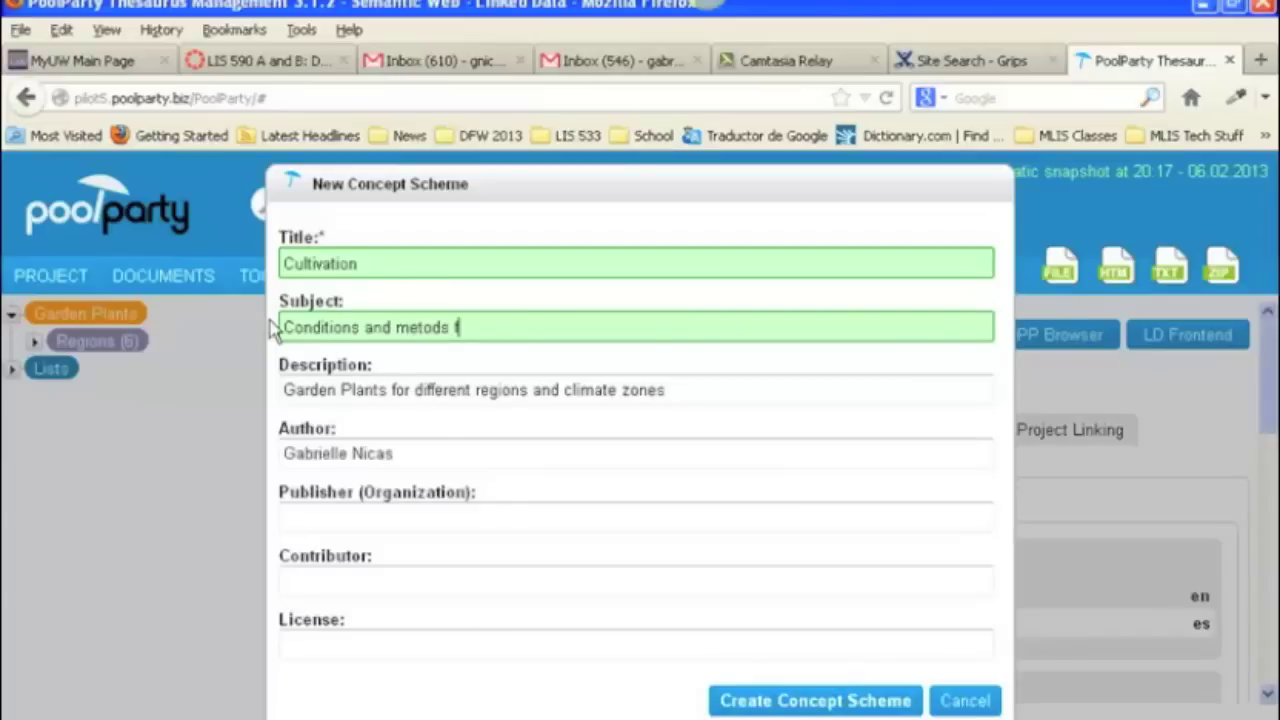
{"action": "key", "text": "BackSpace"}
{"action": "key", "text": "BackSpace"}
{"action": "key", "text": "BackSpace"}
{"action": "key", "text": "BackSpace"}
{"action": "key", "text": "BackSpace"}
{"action": "type", "text": "hods for growing p"}
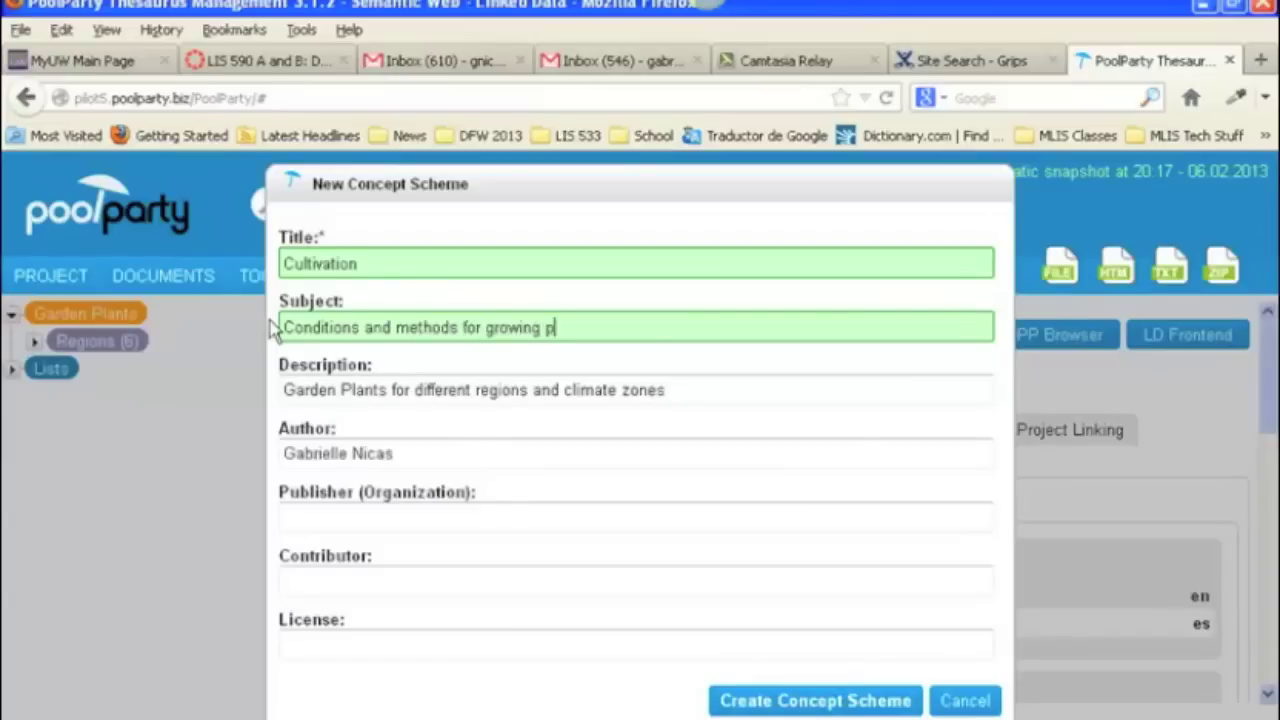
{"action": "type", "text": "lants"}
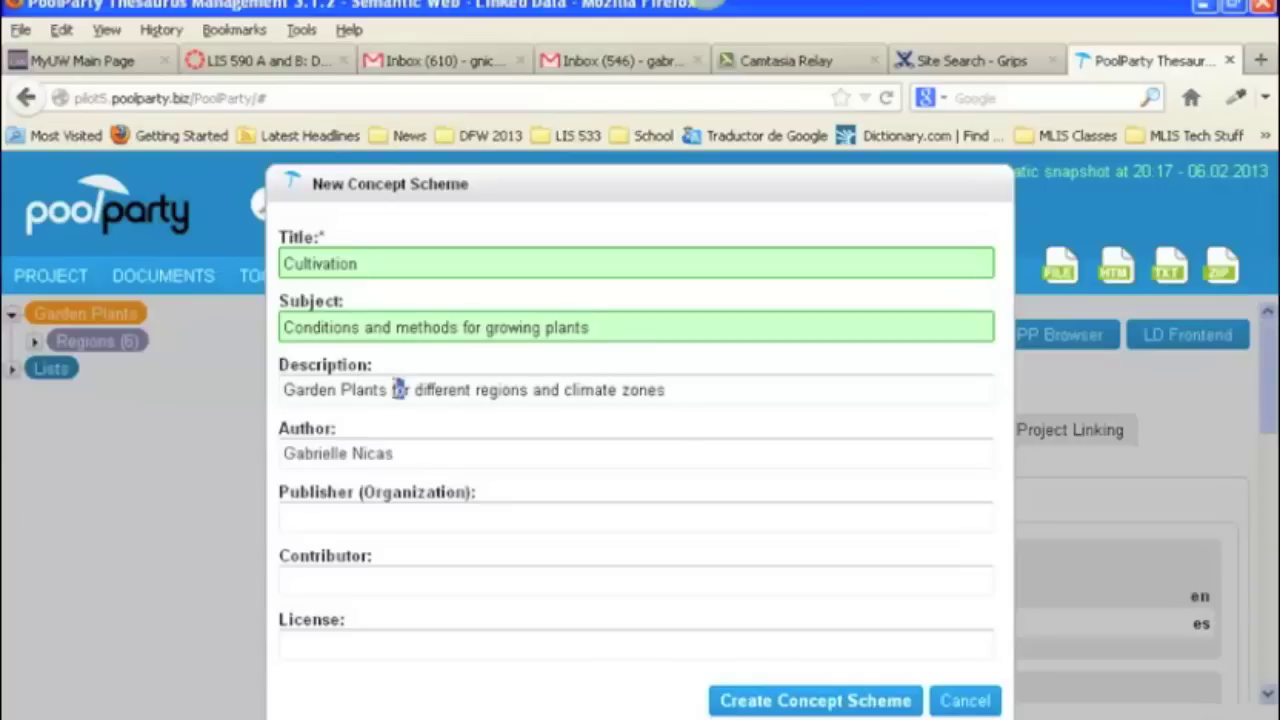
Step: Replace the word "Garden" with "growing" in the scheme's description and create the concept scheme
{"action": "left_click", "coordinate": [338, 390]}
{"action": "key", "text": "shift+Home"}
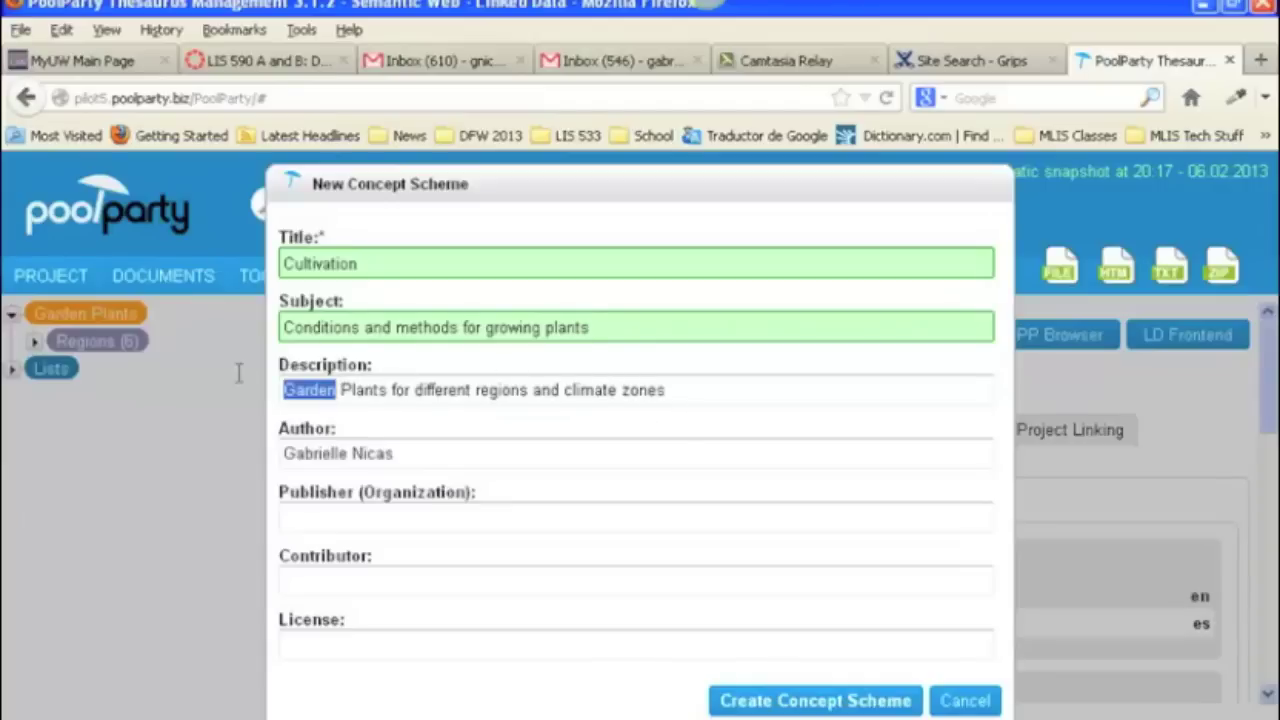
{"action": "type", "text": "growing"}
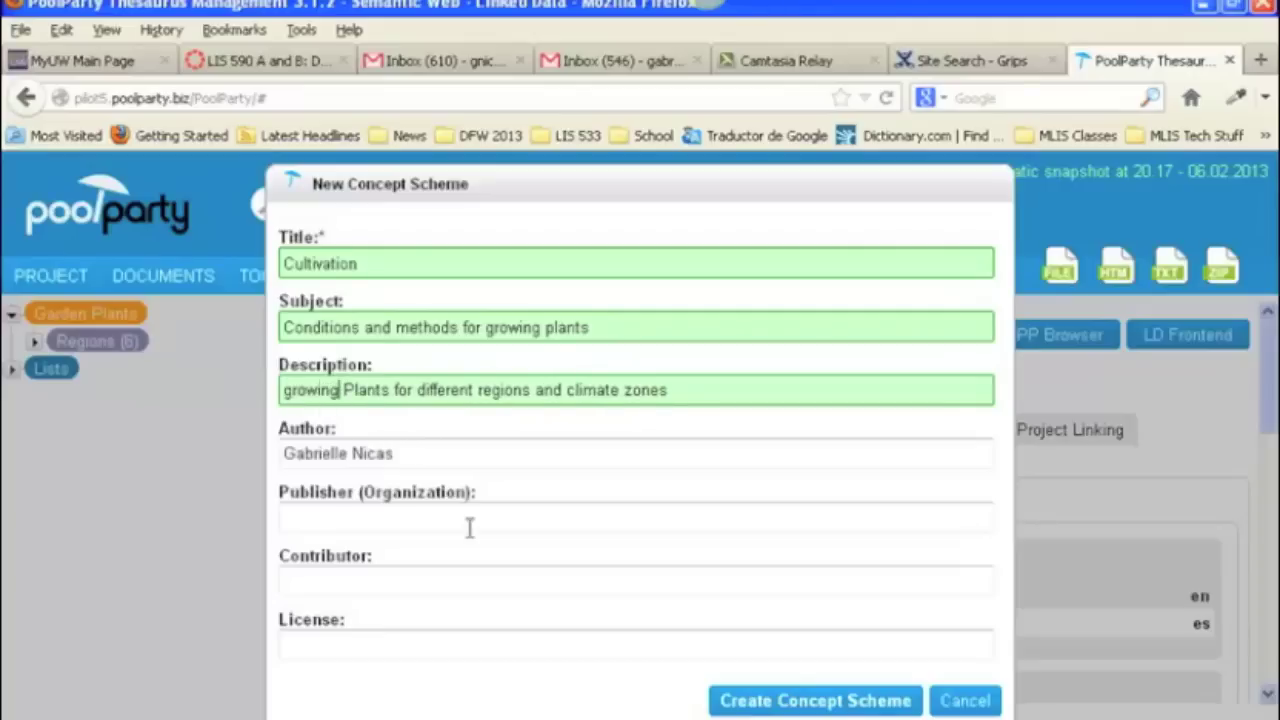
{"action": "left_click", "coordinate": [765, 703]}
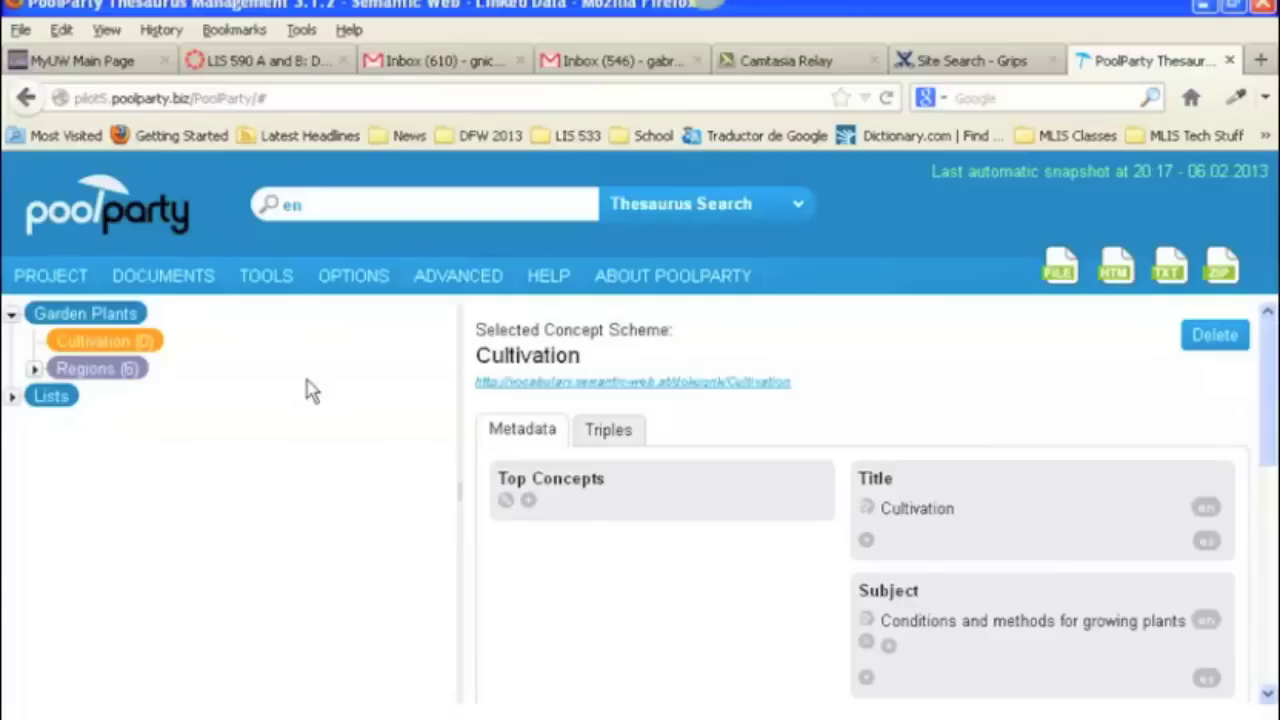
Step: Create a top concept with the preferred label Climate Zones in the Cultivation scheme
{"action": "right_click", "coordinate": [116, 344]}
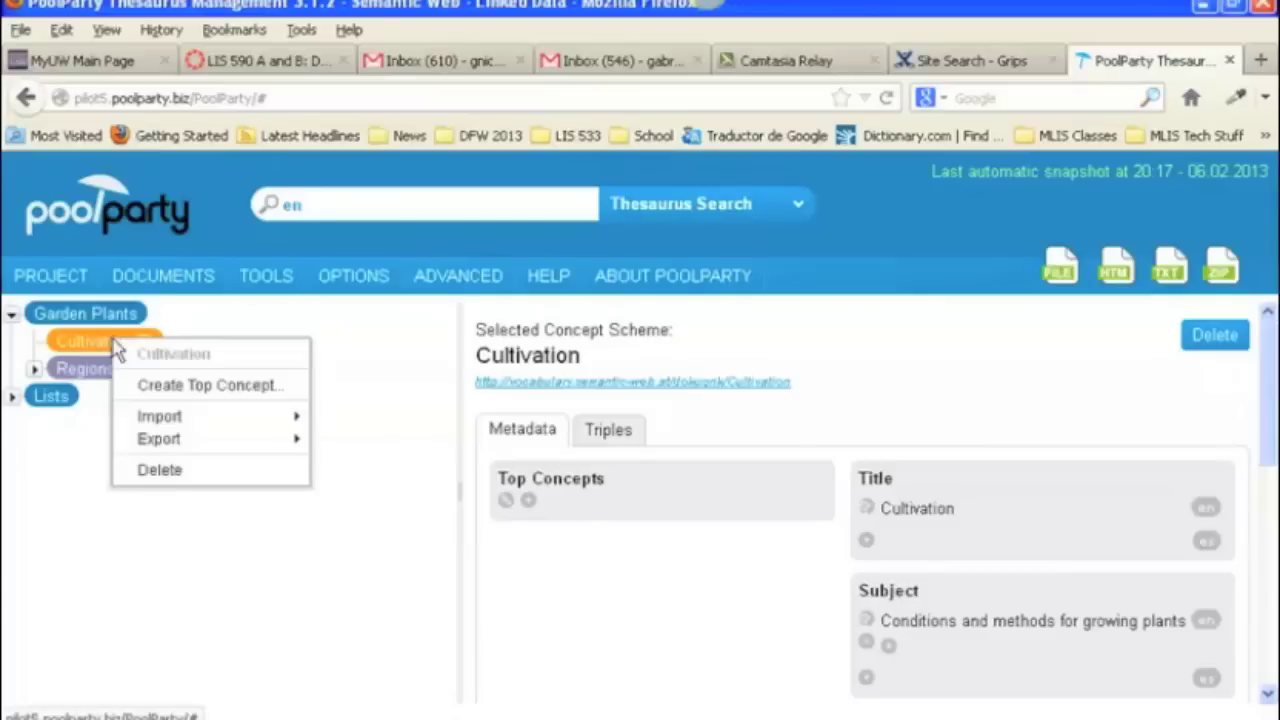
{"action": "left_click", "coordinate": [170, 390]}
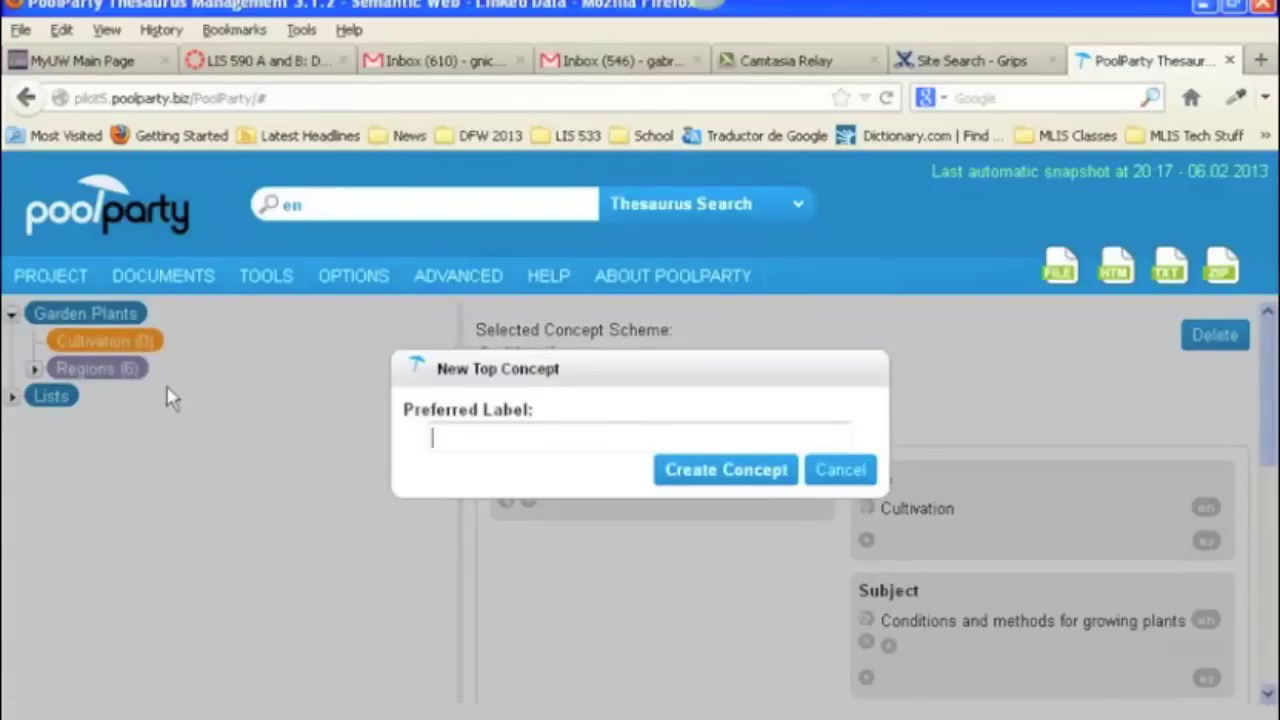
{"action": "type", "text": "Climate "}
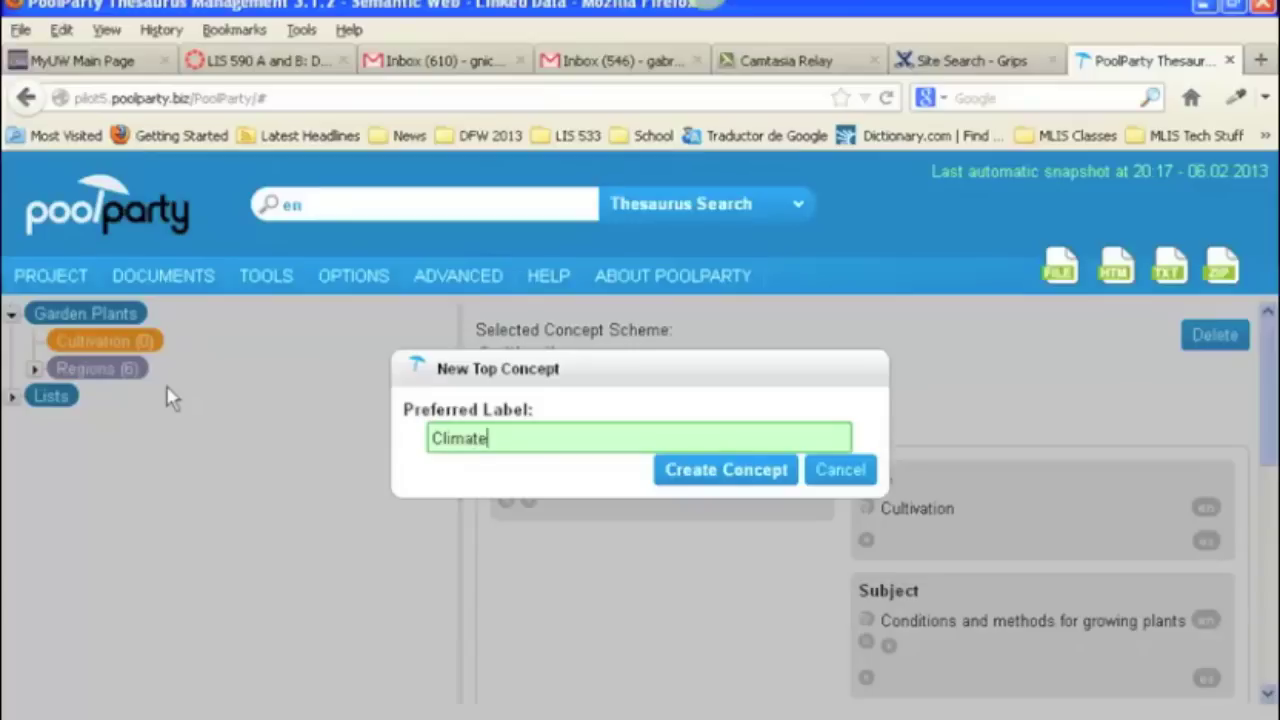
{"action": "type", "text": "Zones"}
{"action": "left_click", "coordinate": [735, 478]}
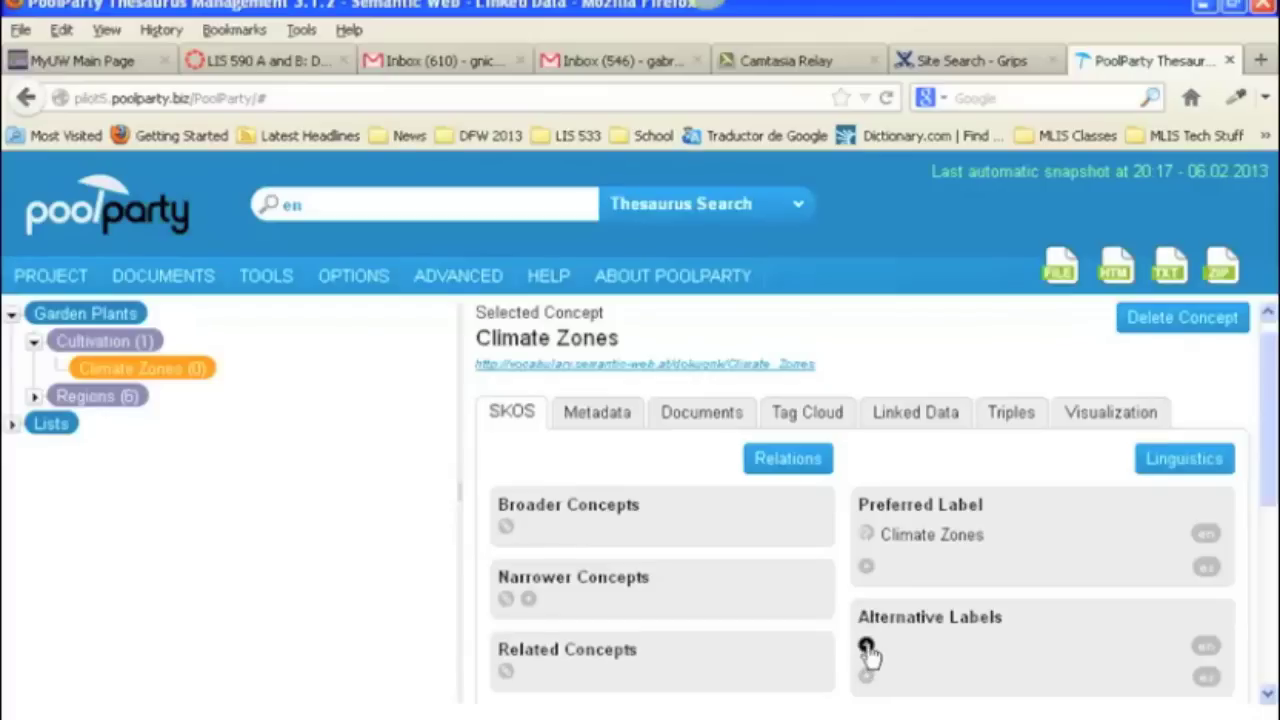
Step: Add the English alternative label Hardiness Zones to the Climate Zones concept
{"action": "left_click", "coordinate": [866, 647]}
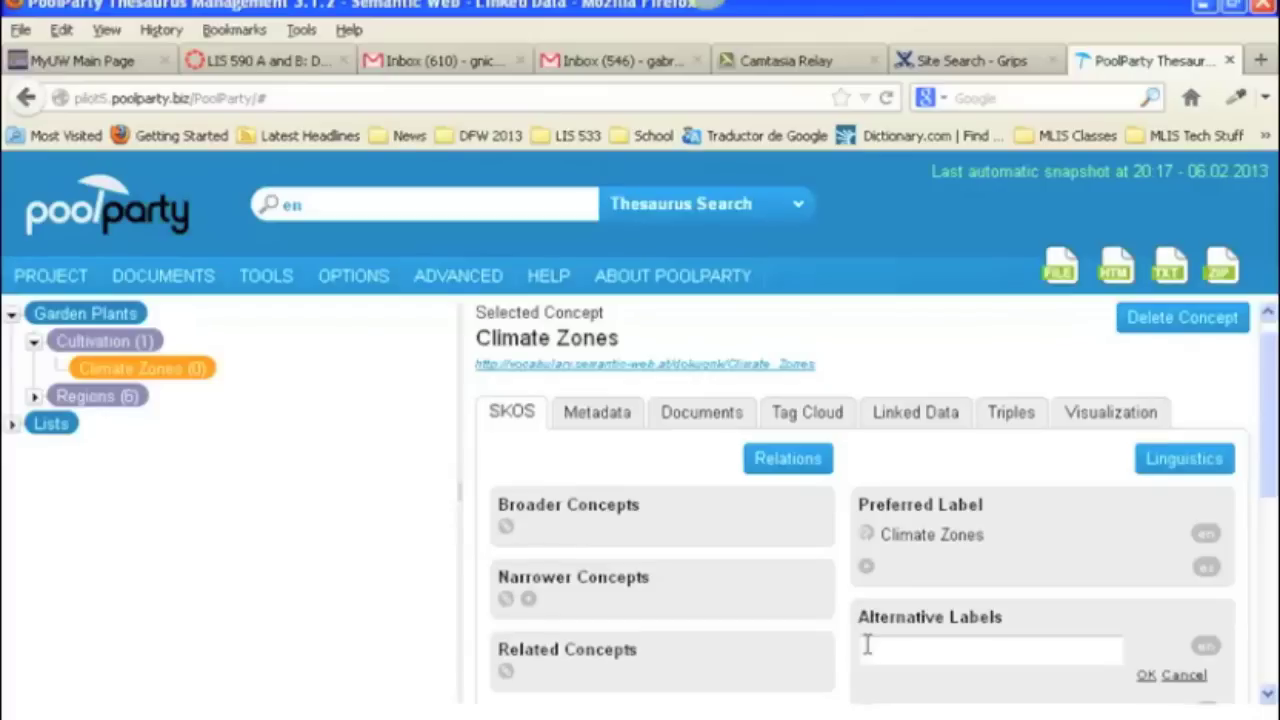
{"action": "type", "text": "Hardi"}
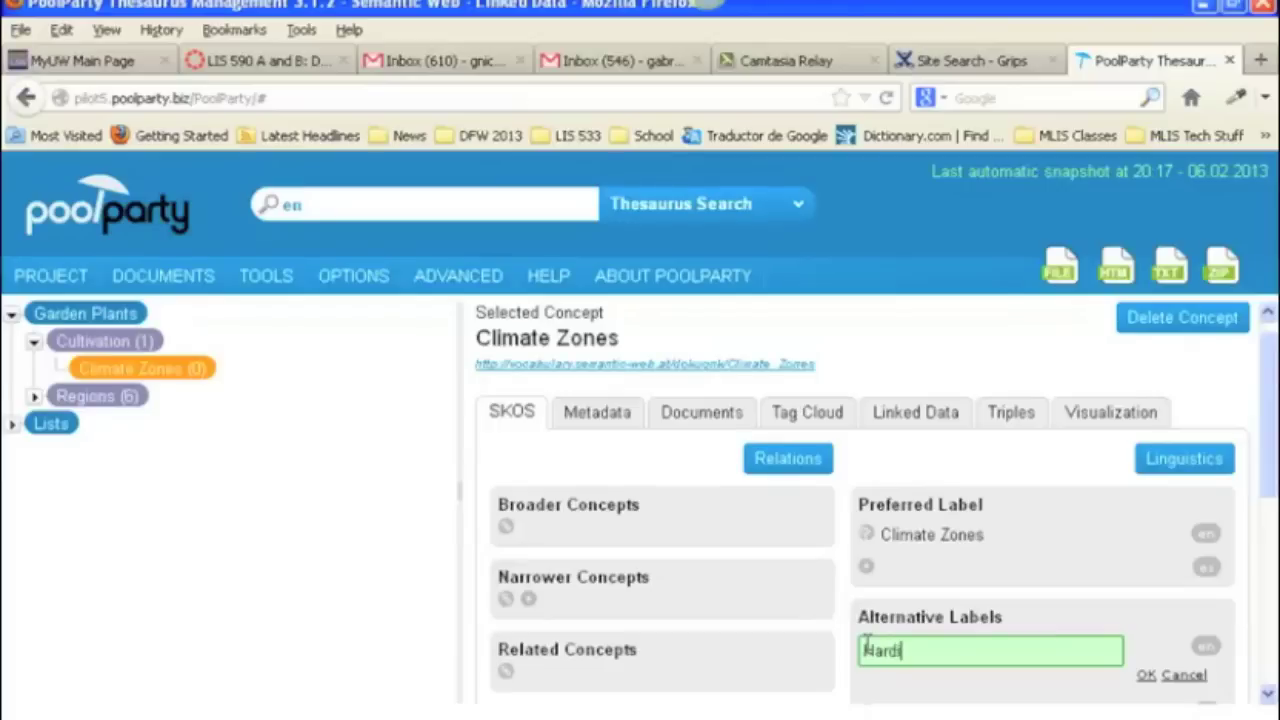
{"action": "type", "text": "ness Zones"}
{"action": "left_click", "coordinate": [1146, 676]}
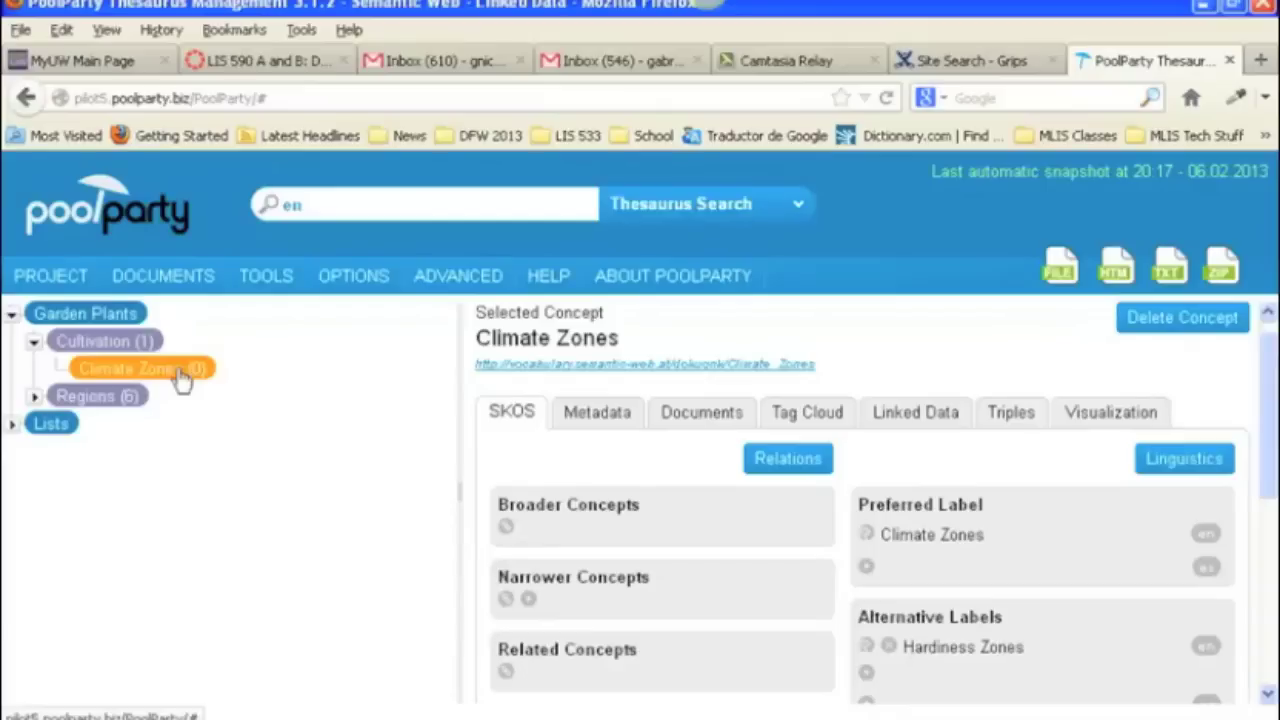
Step: Create a narrower concept with the preferred label Zone 1a under Climate Zones
{"action": "right_click", "coordinate": [184, 376]}
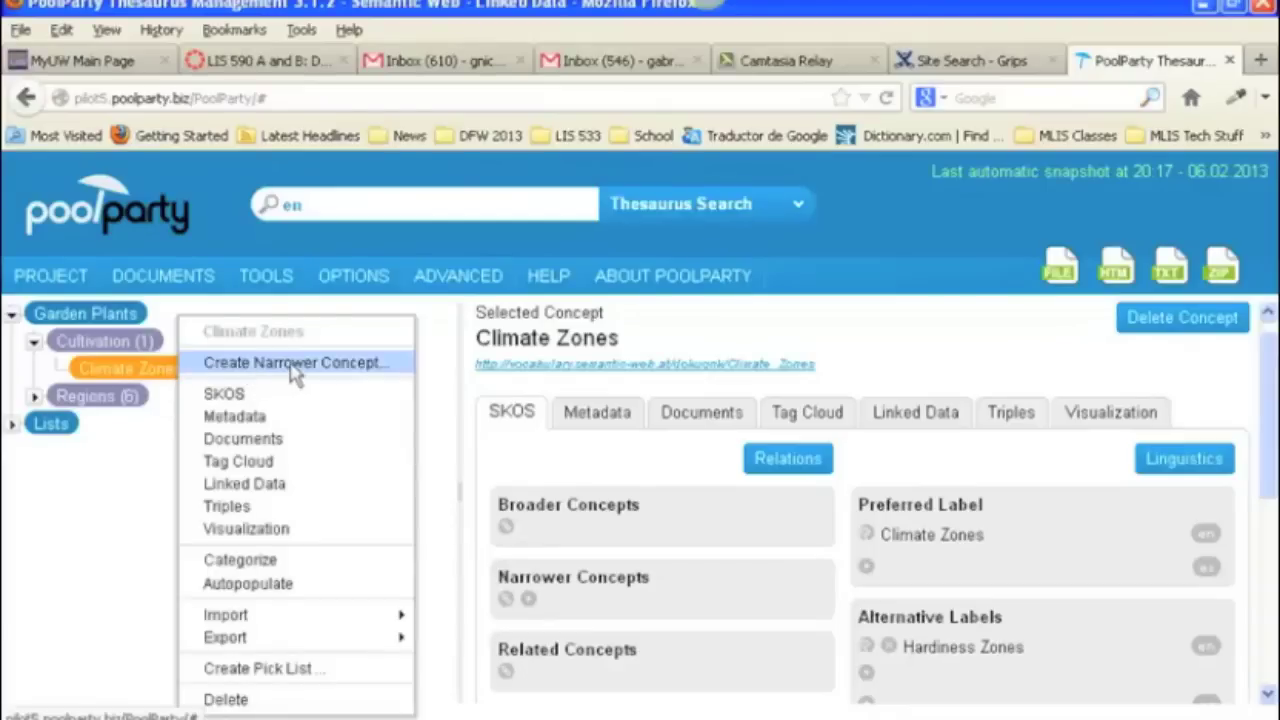
{"action": "left_click", "coordinate": [450, 372]}
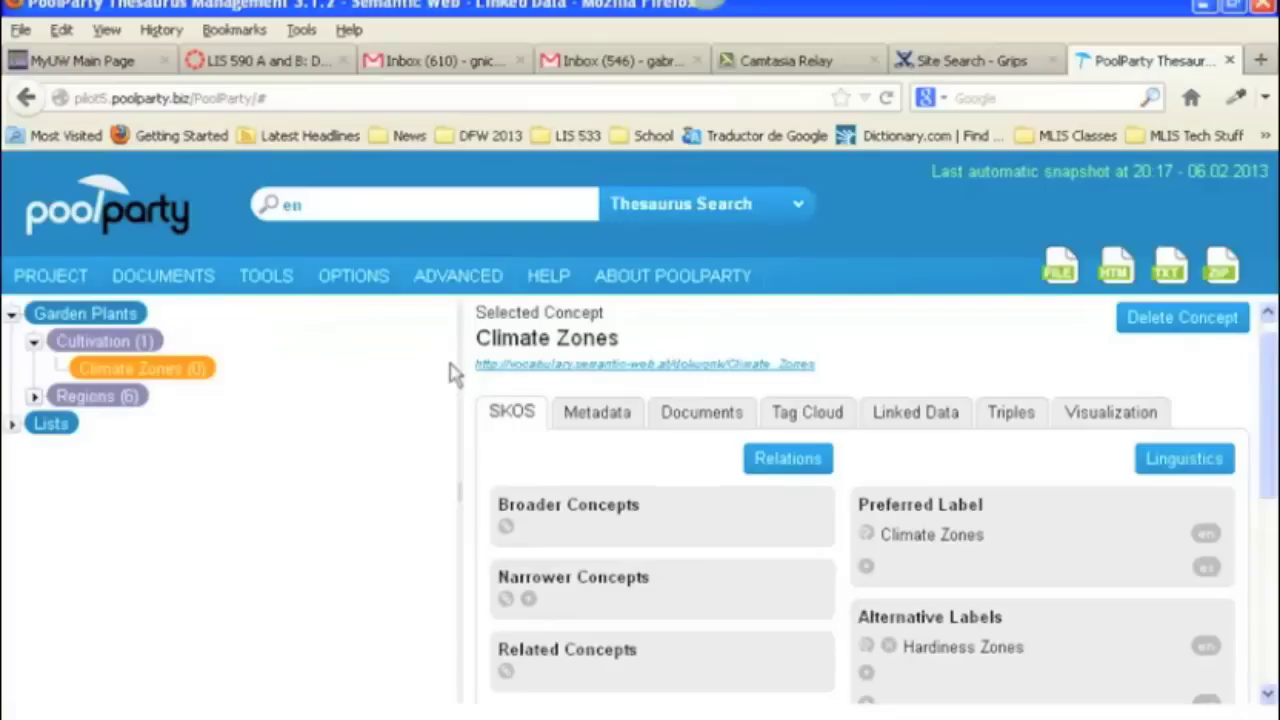
{"action": "left_click", "coordinate": [528, 600]}
{"action": "left_click", "coordinate": [528, 600]}
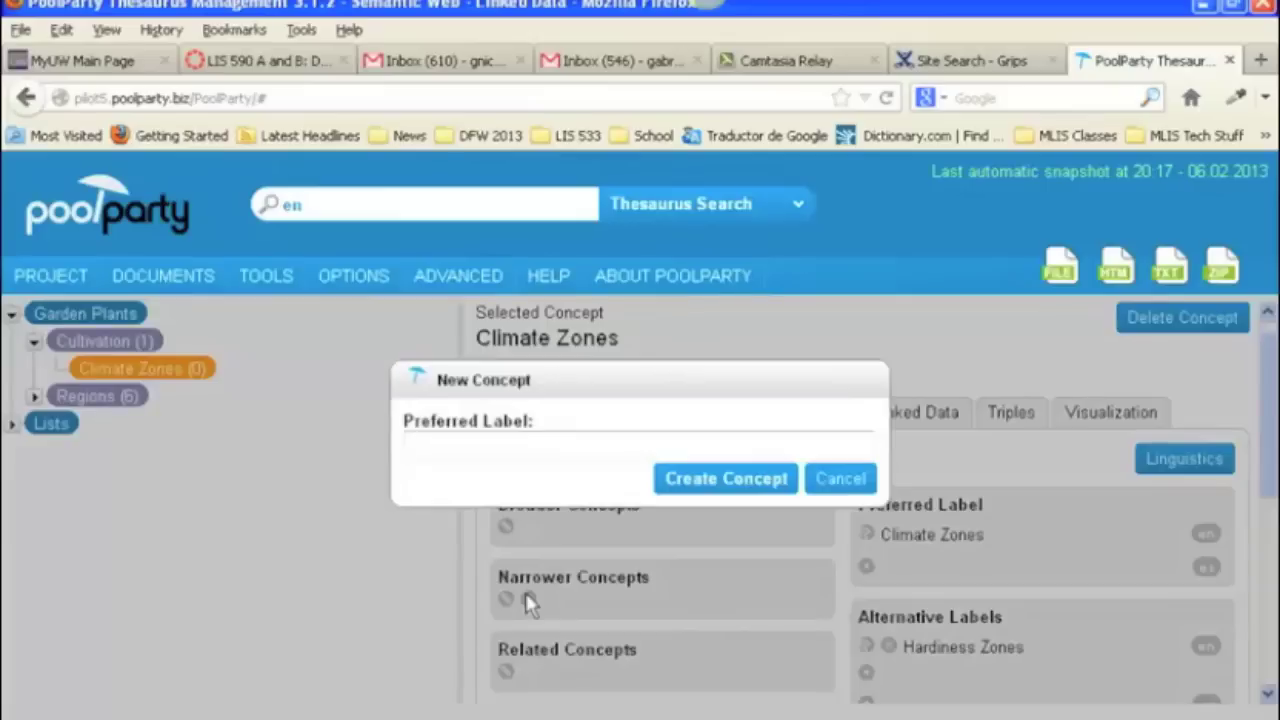
{"action": "type", "text": "Z"}
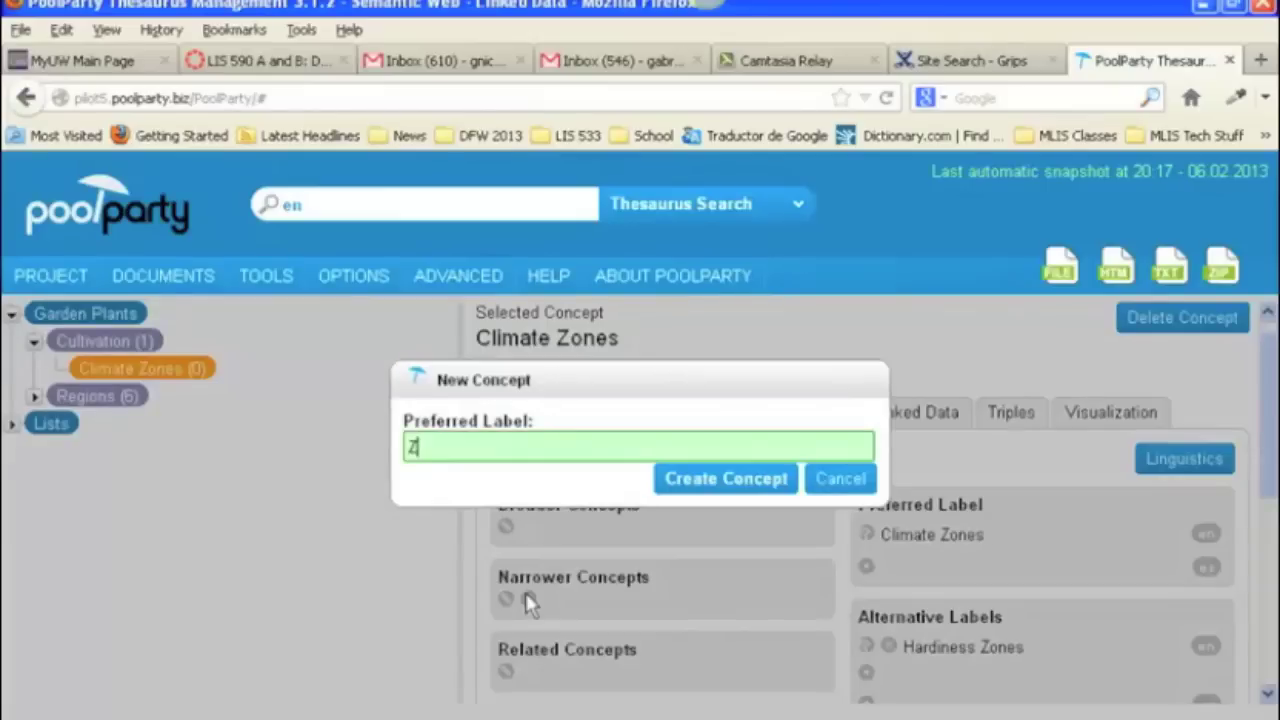
{"action": "type", "text": "one 1"}
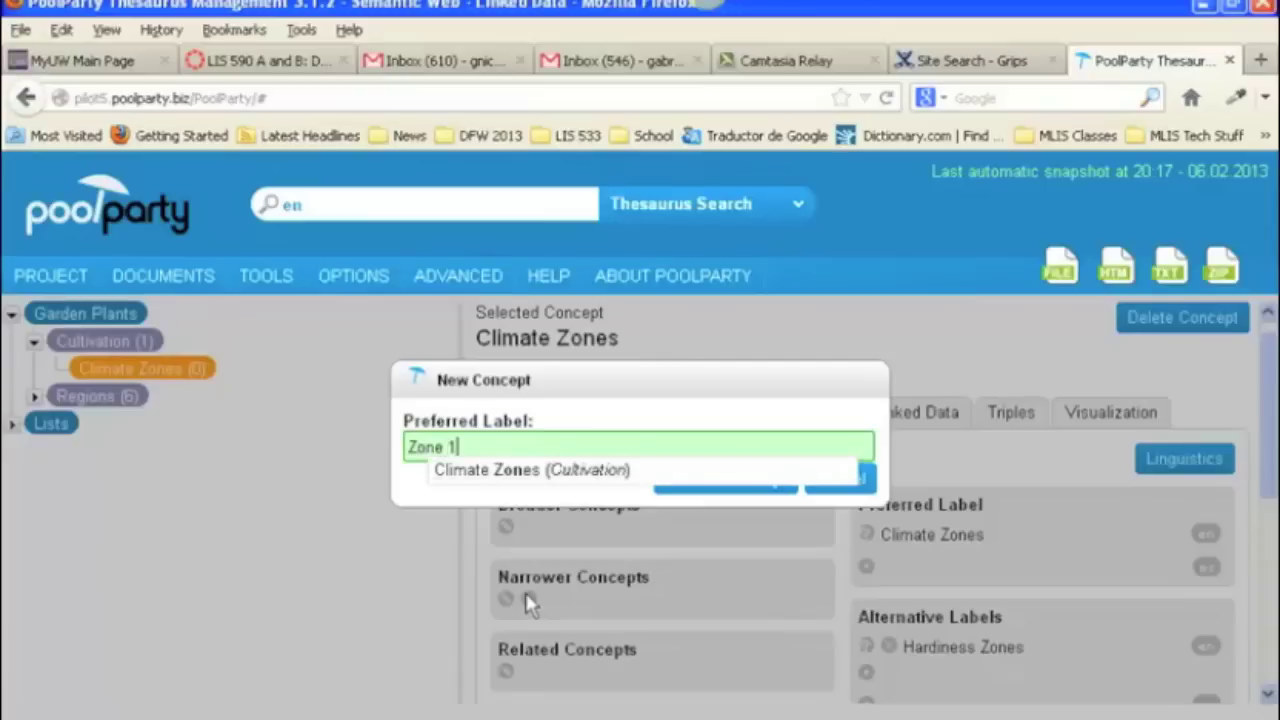
{"action": "type", "text": "a"}
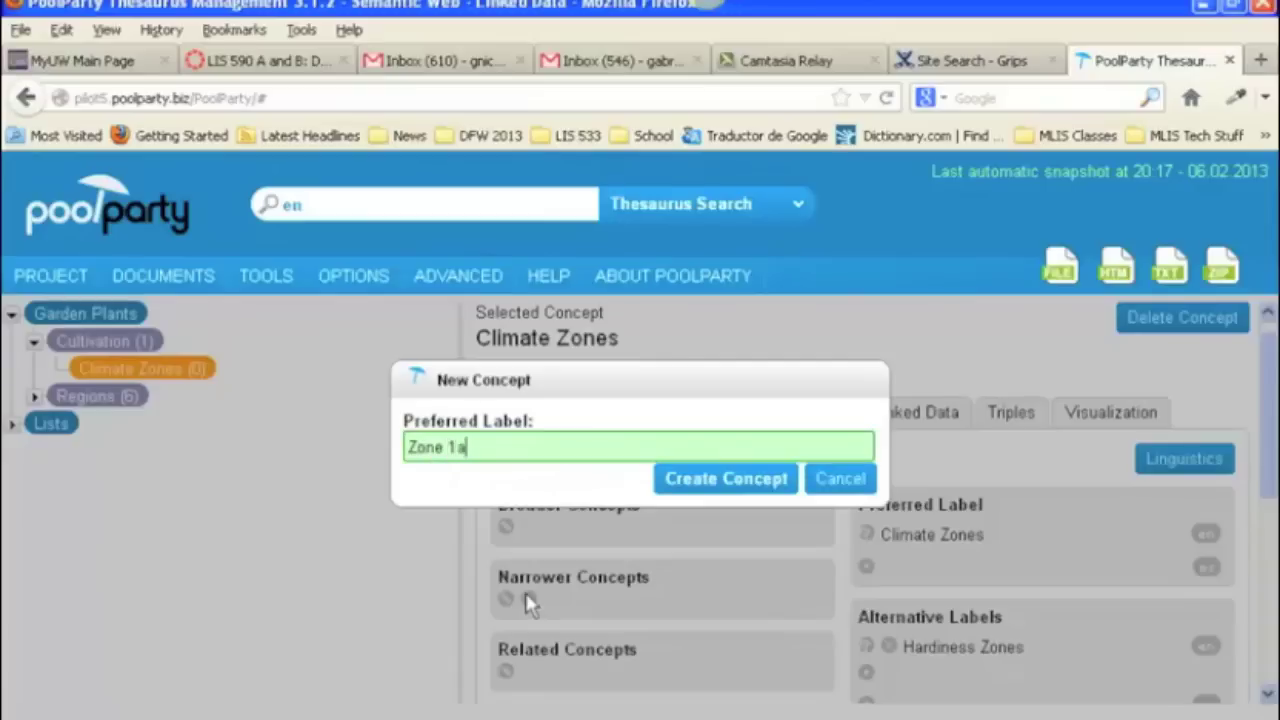
{"action": "left_click", "coordinate": [699, 480]}
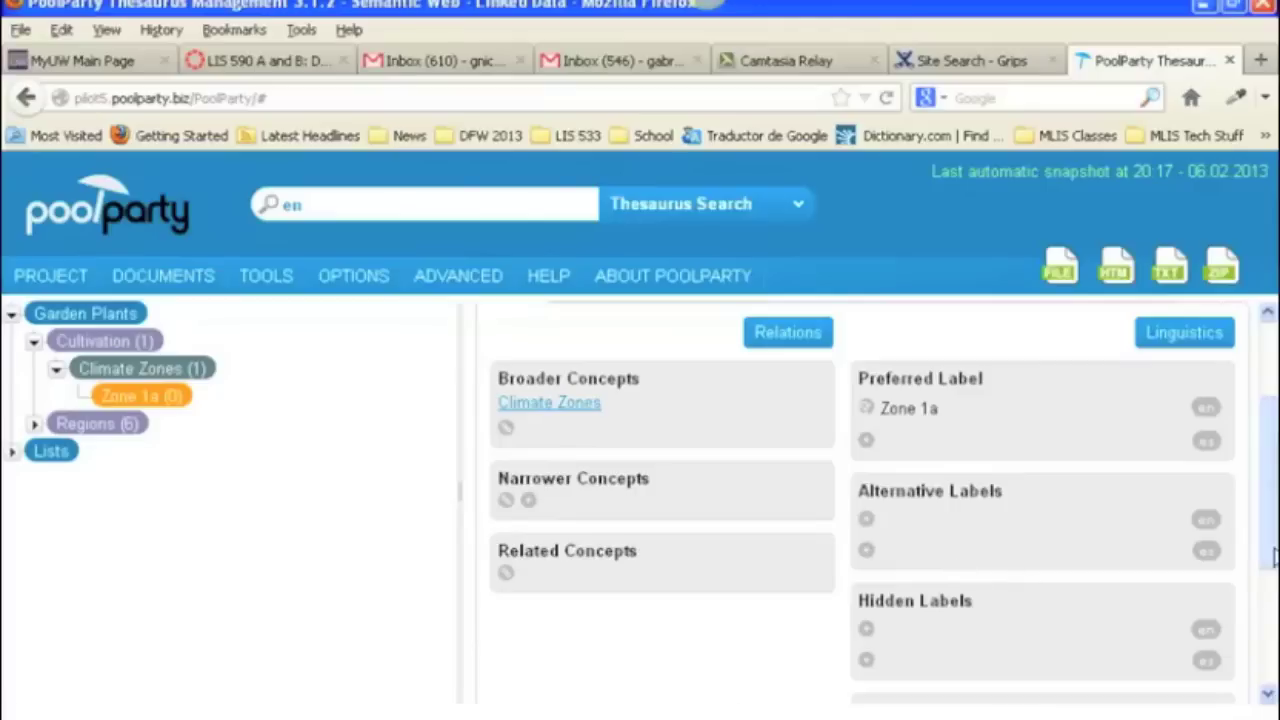
Step: Add the English definition "-60 to -55 degrees farenheight" to the Zone 1a concept
{"action": "left_click_drag", "start_coordinate": [1272, 558], "coordinate": [1268, 662]}
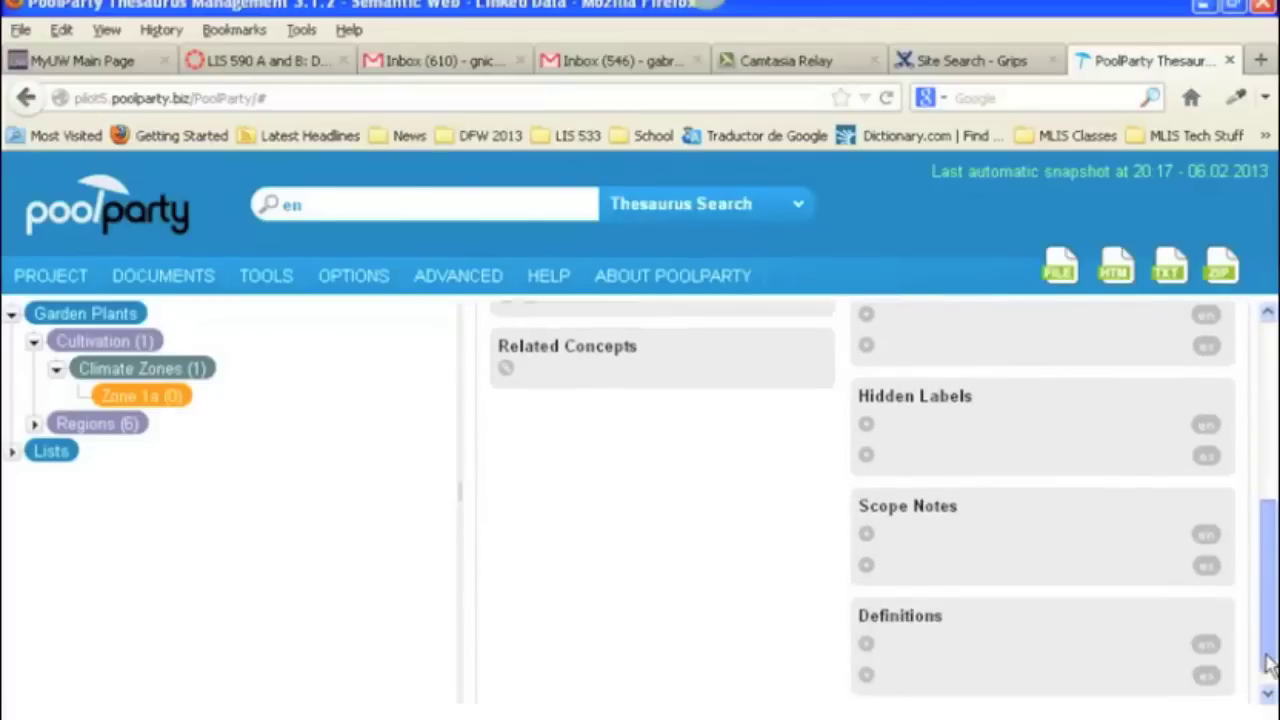
{"action": "left_click", "coordinate": [866, 633]}
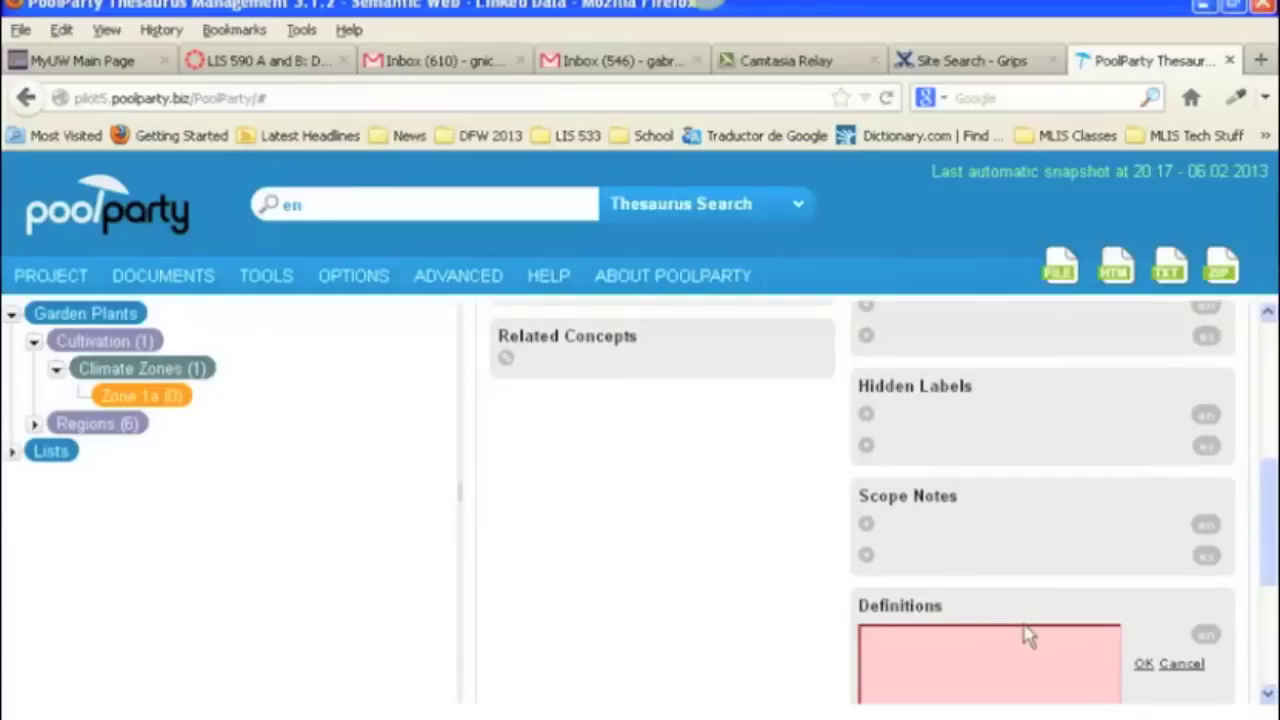
{"action": "type", "text": "-"}
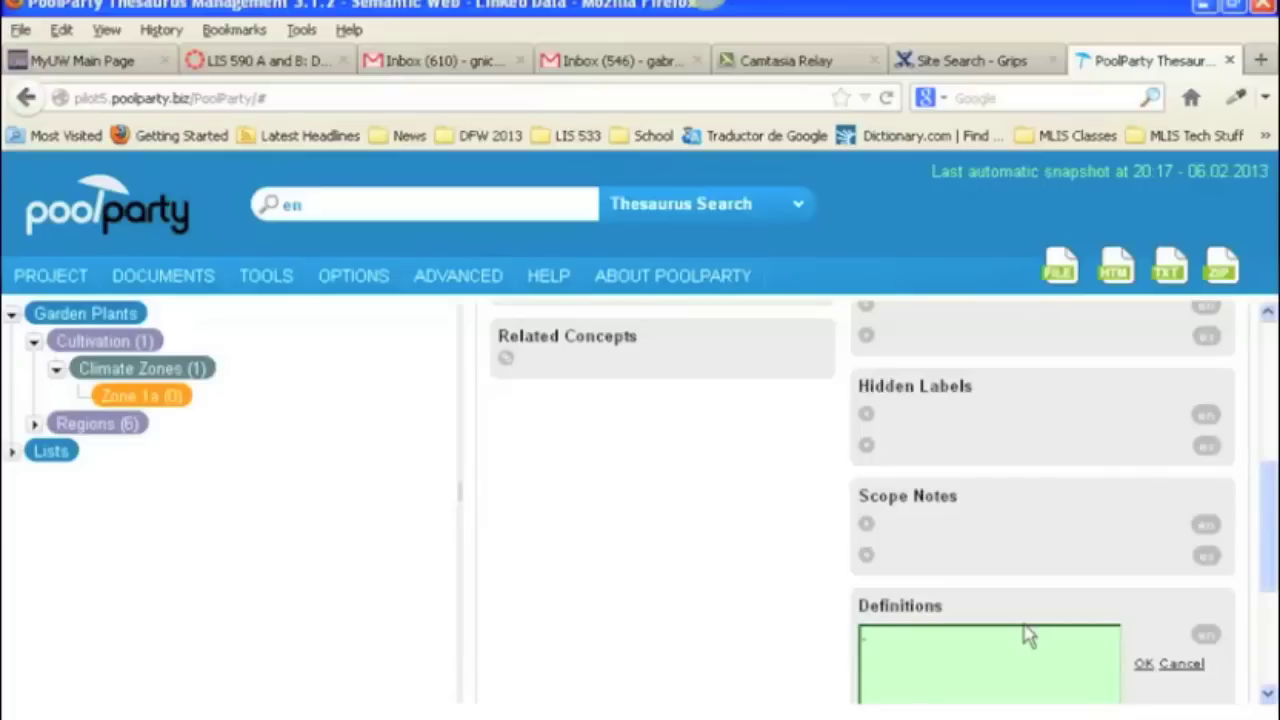
{"action": "type", "text": "60 to -55 degrees"}
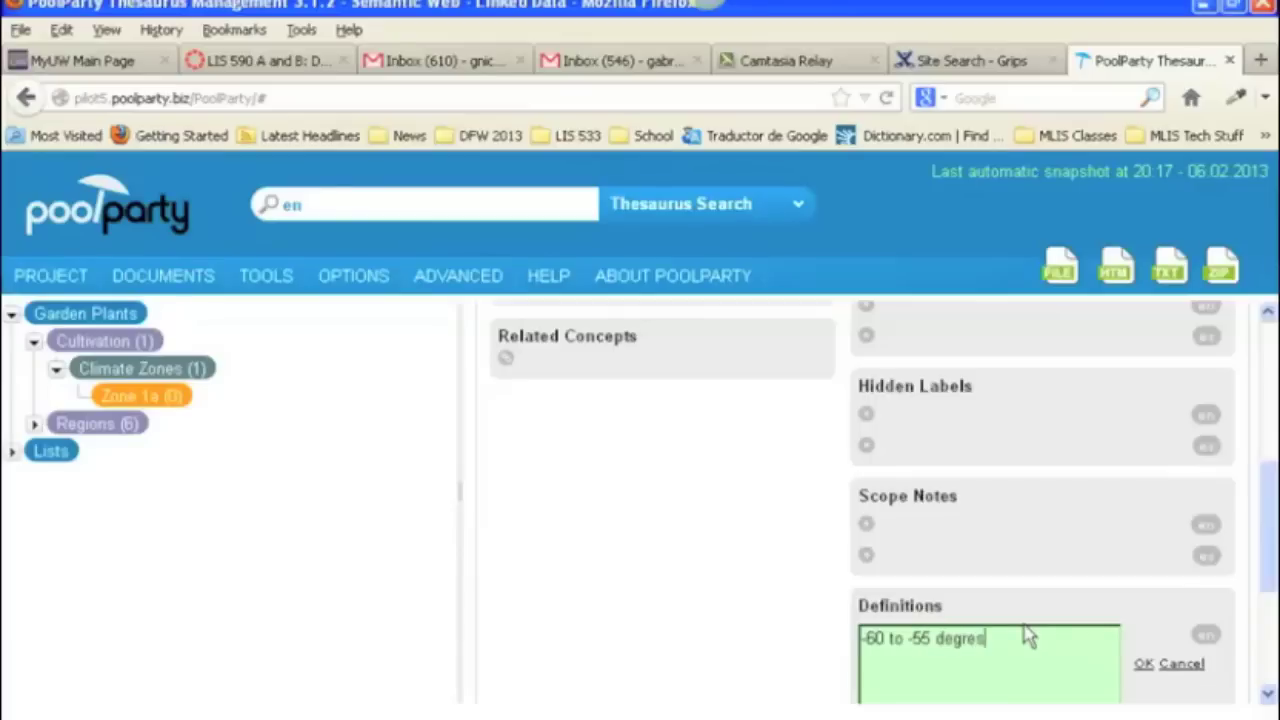
{"action": "key", "text": "BackSpace"}
{"action": "type", "text": "es fe"}
{"action": "key", "text": "BackSpace"}
{"action": "type", "text": "arenheight"}
{"action": "left_click", "coordinate": [1143, 665]}
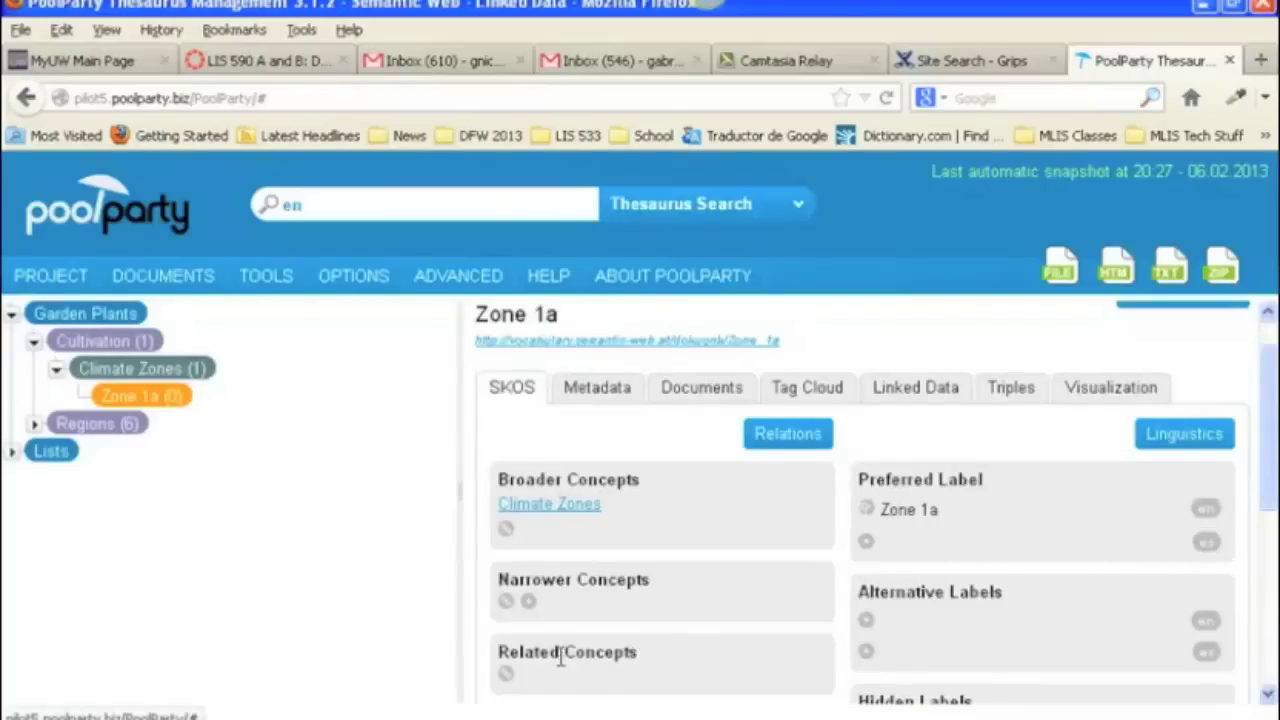
Step: Link Alaska (United States) from the Regions scheme to Zone 1a as a related concept
{"action": "left_click", "coordinate": [506, 676]}
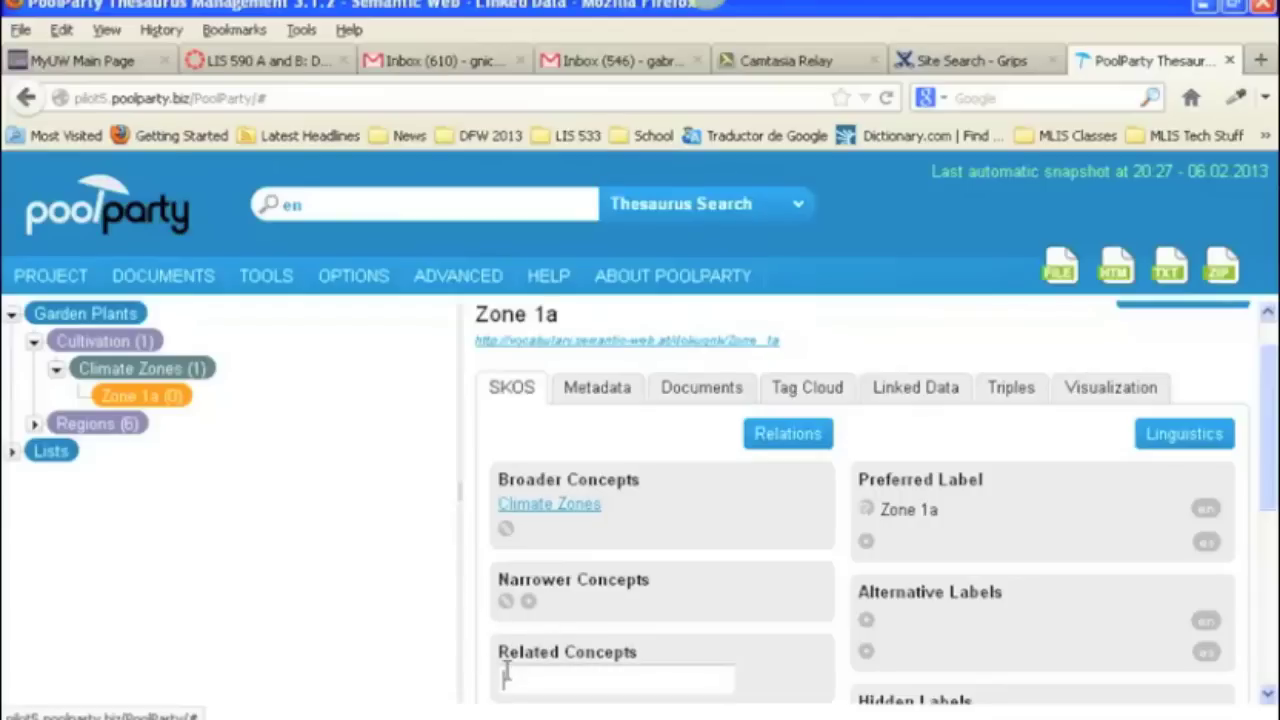
{"action": "type", "text": "Alaska"}
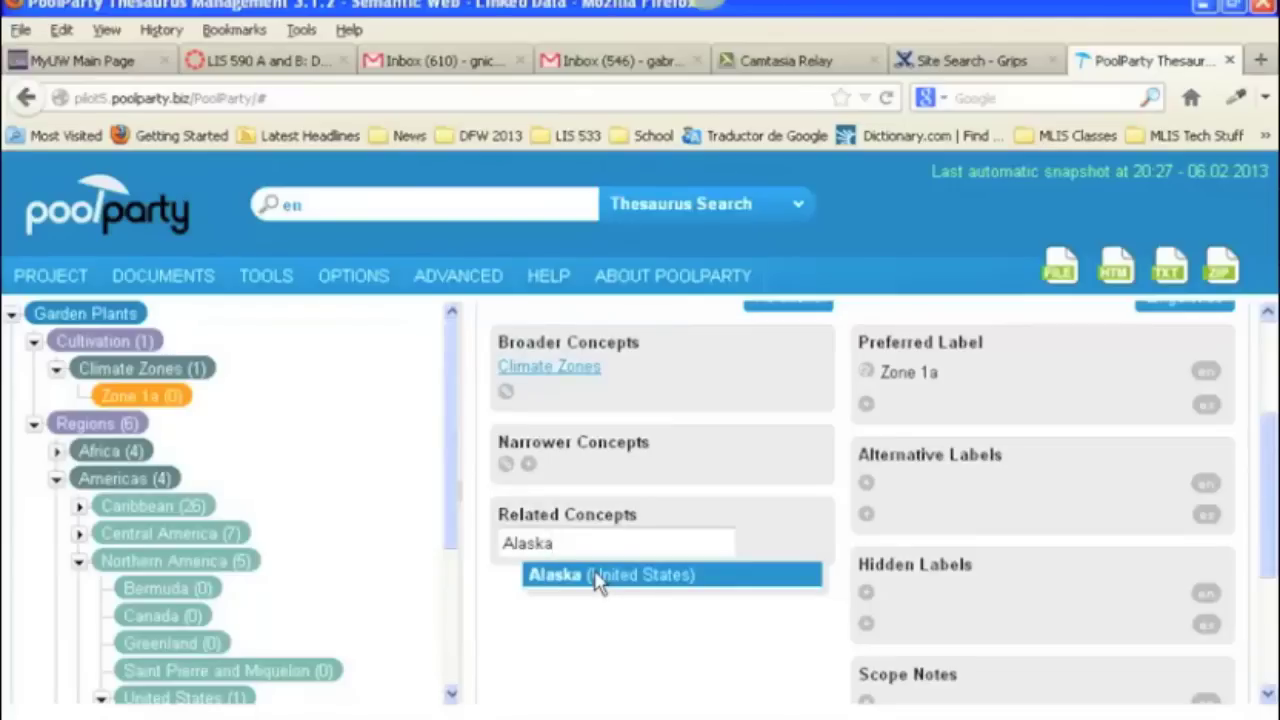
{"action": "left_click", "coordinate": [597, 576]}
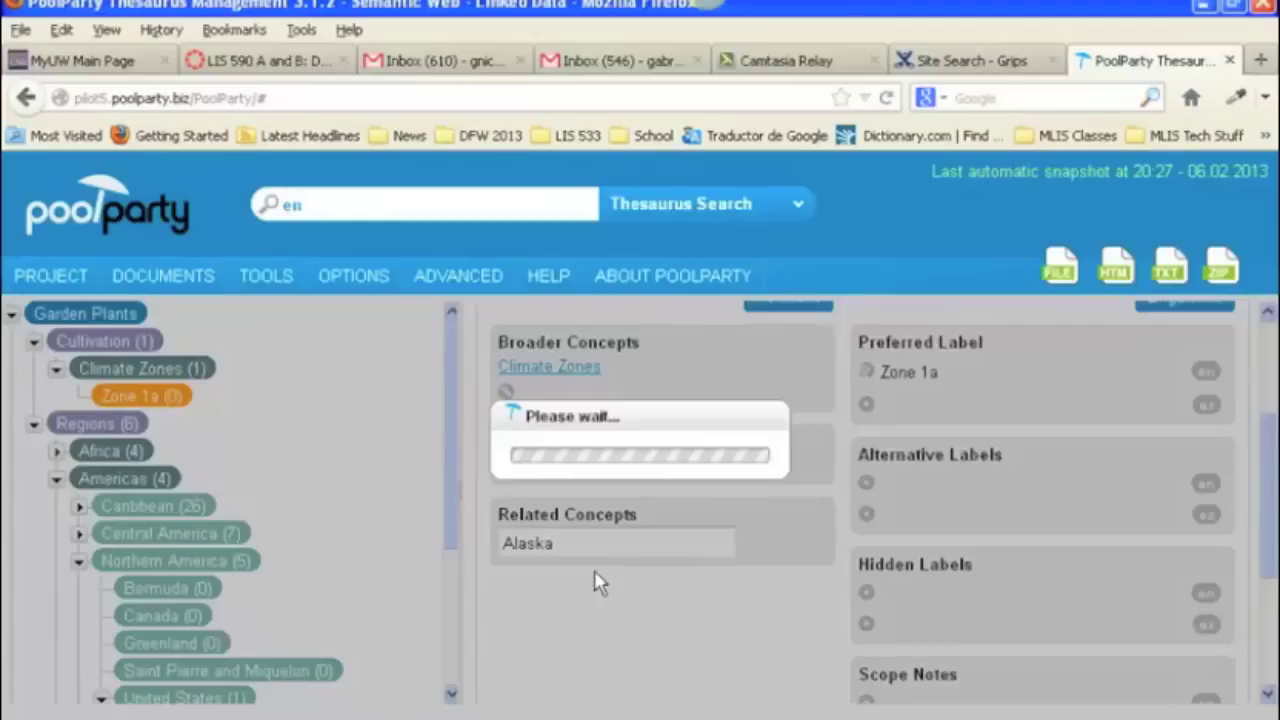